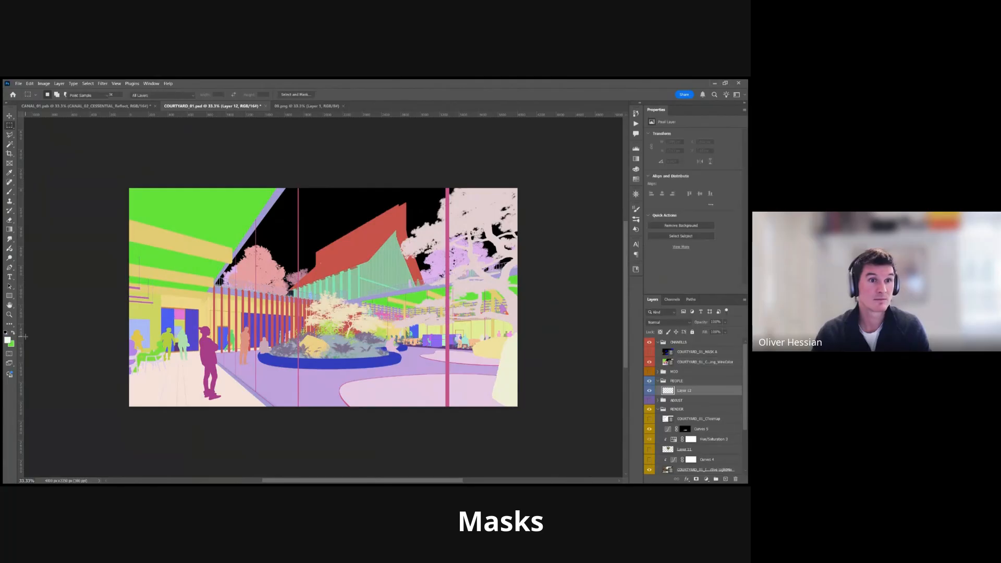
Hide the CHANNELS group and add a new layer masked to a four-sided polygonal lasso selection near the middle of the white canvas.
key("m")
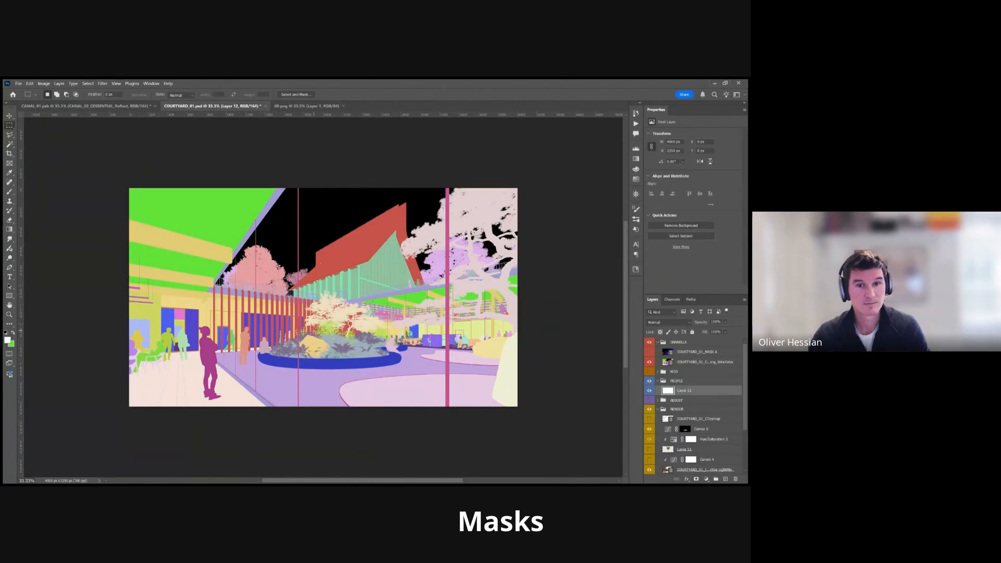
left_click(649, 342)
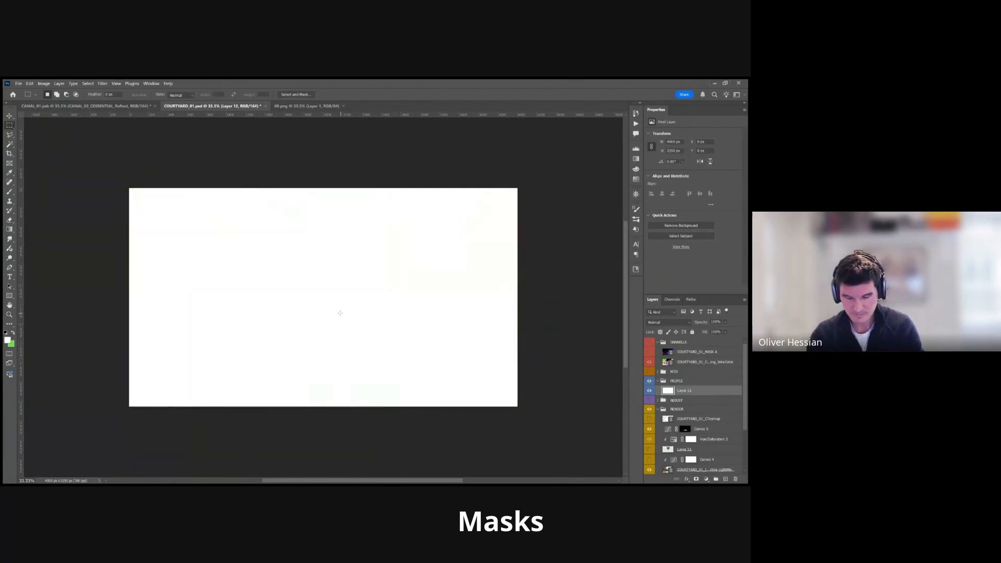
key("l")
left_click(235, 295)
left_click(348, 344)
left_click(350, 246)
left_click(234, 271)
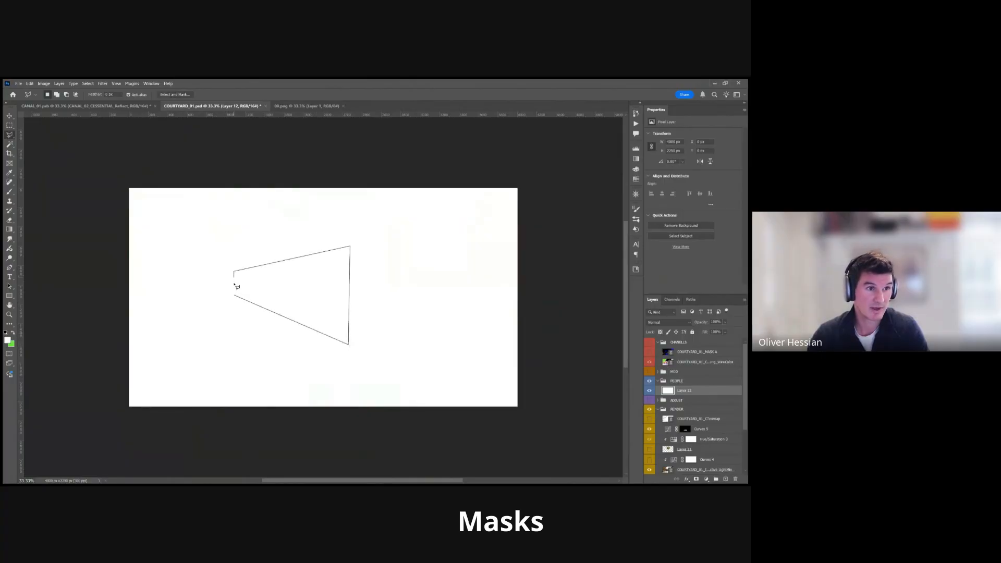
left_click(236, 296)
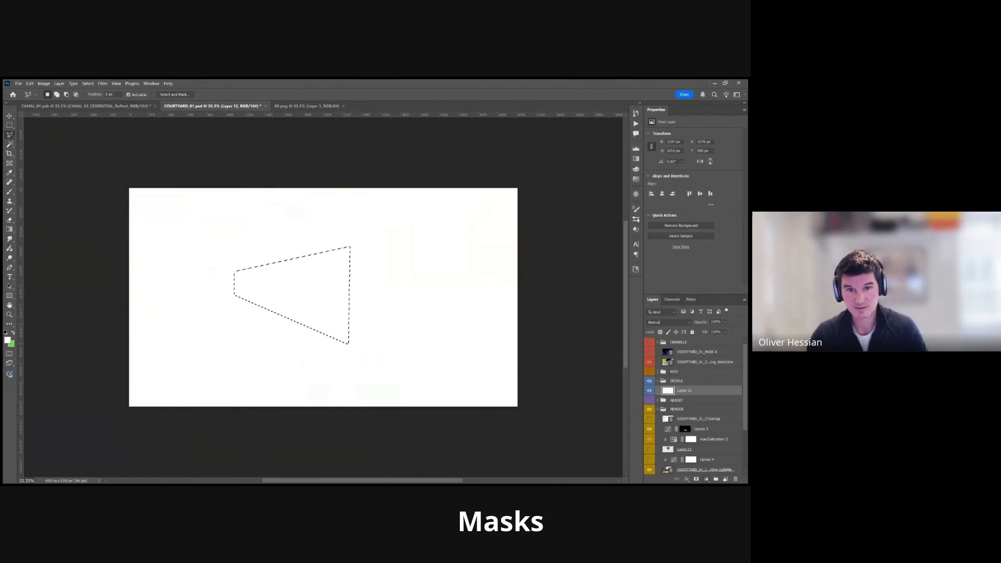
key("ctrl+j")
left_click(696, 478)
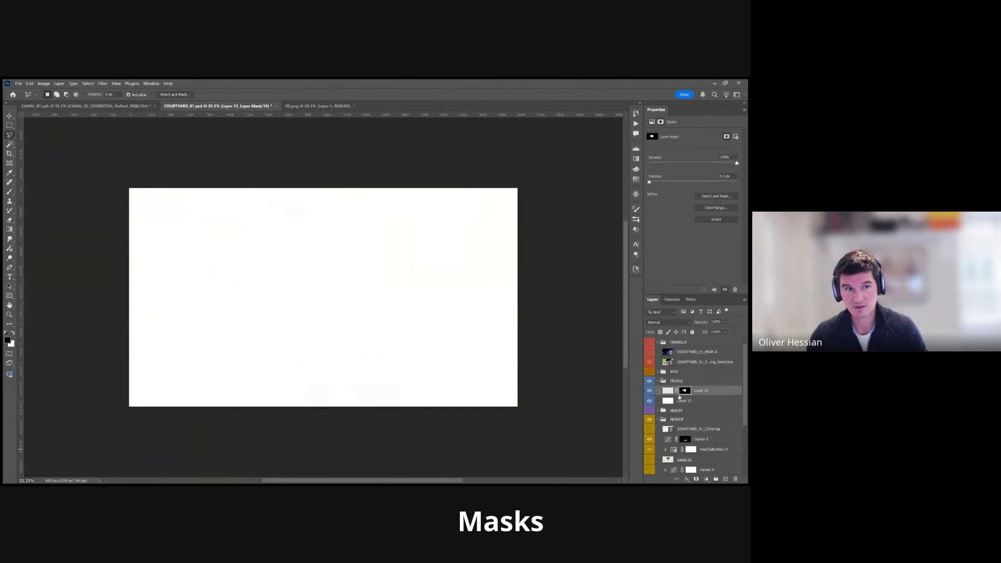
Paint green over the masked shape on the new layer's pixels, not its mask, using an enlarged brush.
key("b")
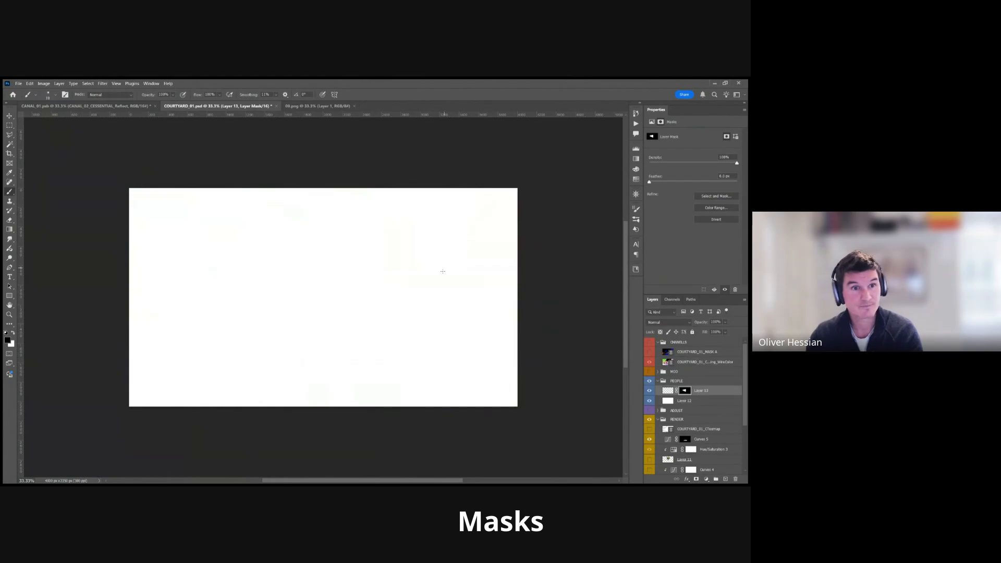
key("bracketright")
key("bracketright")
key("bracketright")
key("bracketright")
key("bracketright")
key("bracketright")
key("bracketright")
key("bracketright")
key("bracketright")
key("bracketright")
key("bracketright")
key("bracketright")
key("bracketright")
key("bracketright")
key("bracketright")
key("bracketright")
key("bracketright")
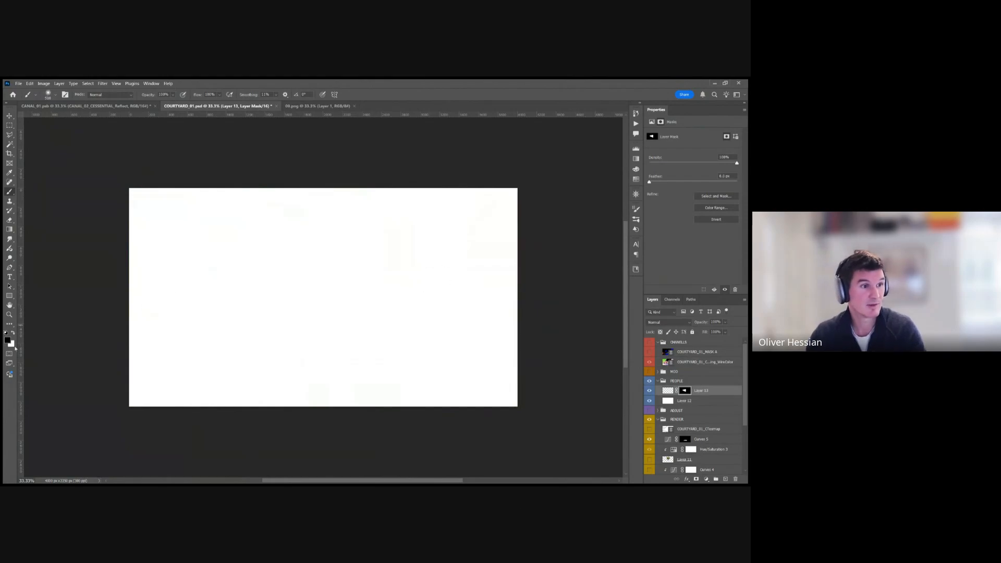
left_click(8, 341)
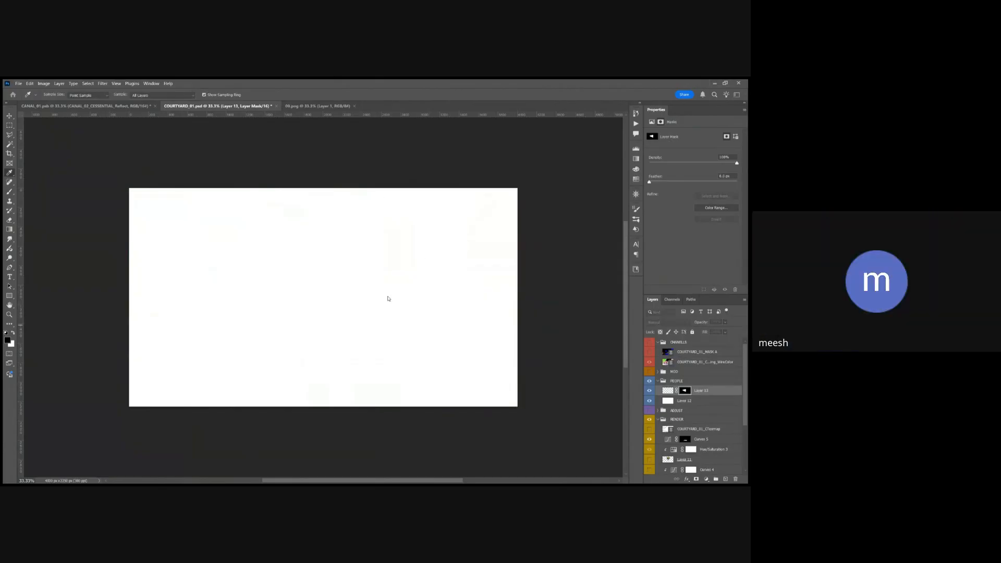
left_click(505, 202)
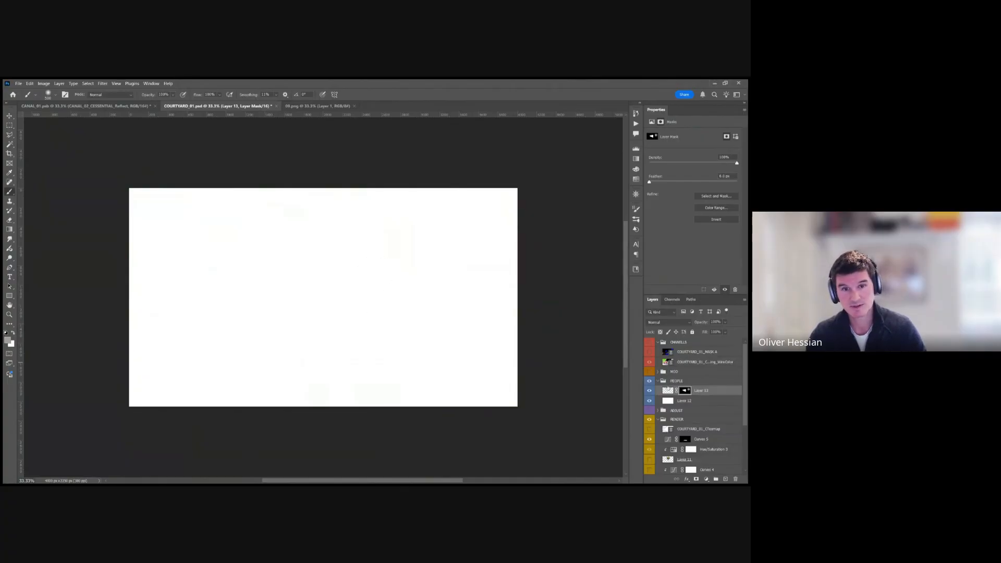
left_click(668, 390)
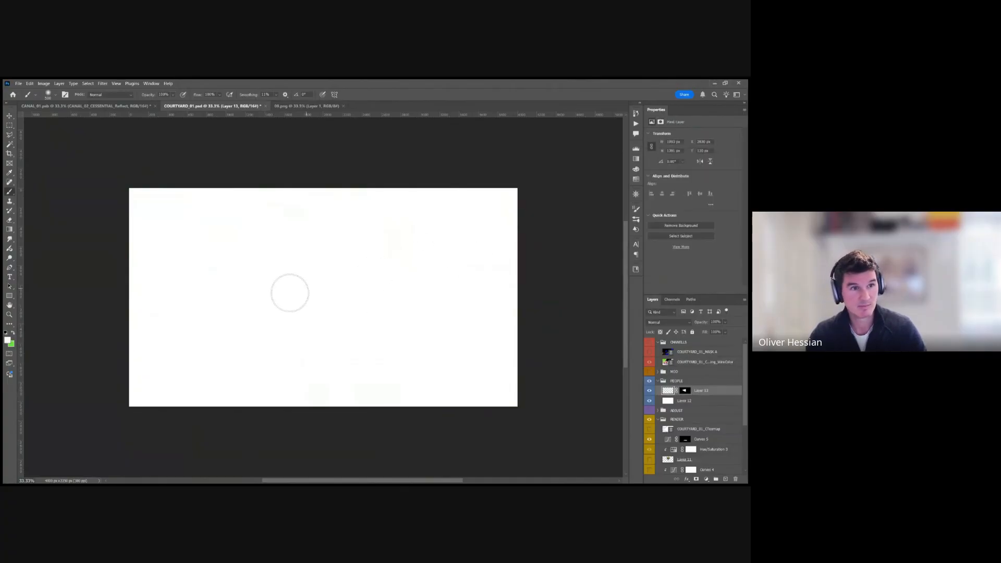
key("x")
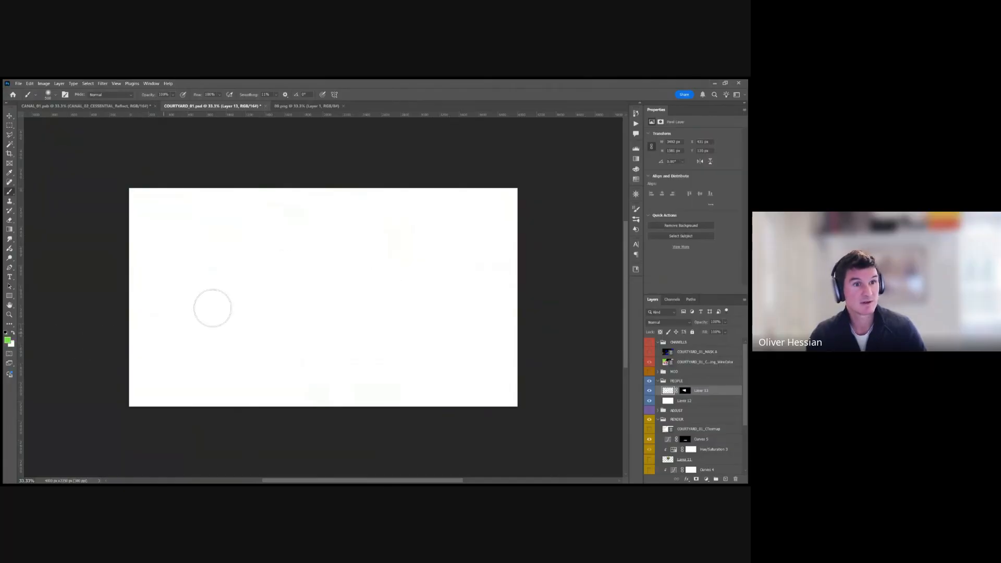
mouse_move(397, 254)
left_mouse_down()
mouse_move(199, 336)
mouse_move(379, 258)
mouse_move(360, 283)
mouse_move(232, 355)
mouse_move(403, 291)
mouse_move(275, 218)
left_mouse_up()
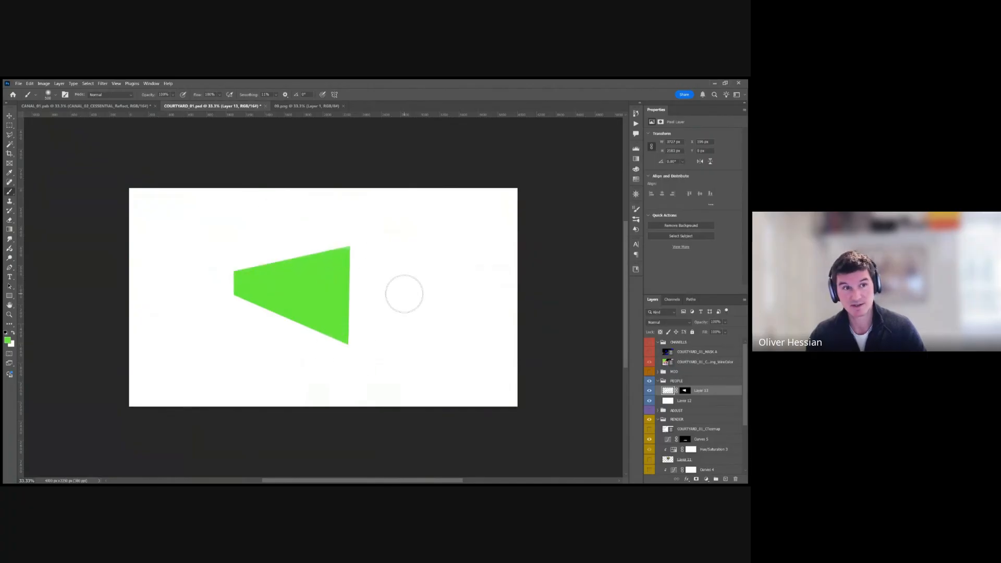
Undo the green painting and brush green again over only the wider part of the masked shape.
key("ctrl+z")
key("ctrl+z")
mouse_move(393, 281)
left_mouse_down()
mouse_move(292, 292)
mouse_move(377, 286)
mouse_move(377, 252)
mouse_move(365, 262)
mouse_move(365, 332)
mouse_move(367, 264)
mouse_move(373, 317)
left_mouse_up()
Paste the lawn photo into COURTYARD_01.psd as a new layer and hide Layer 13 and the white Layer 12.
key("v")
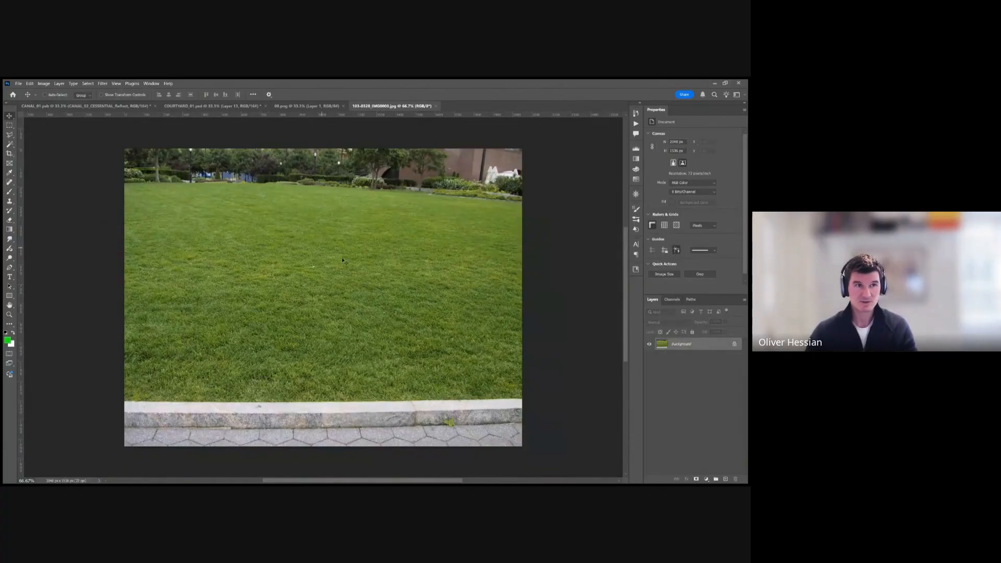
left_click(191, 105)
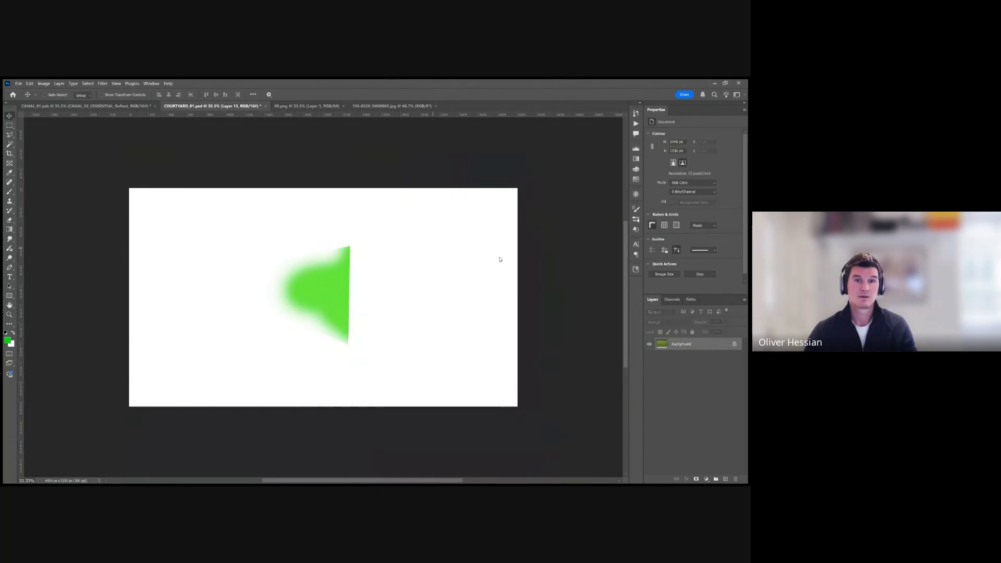
key("ctrl+v")
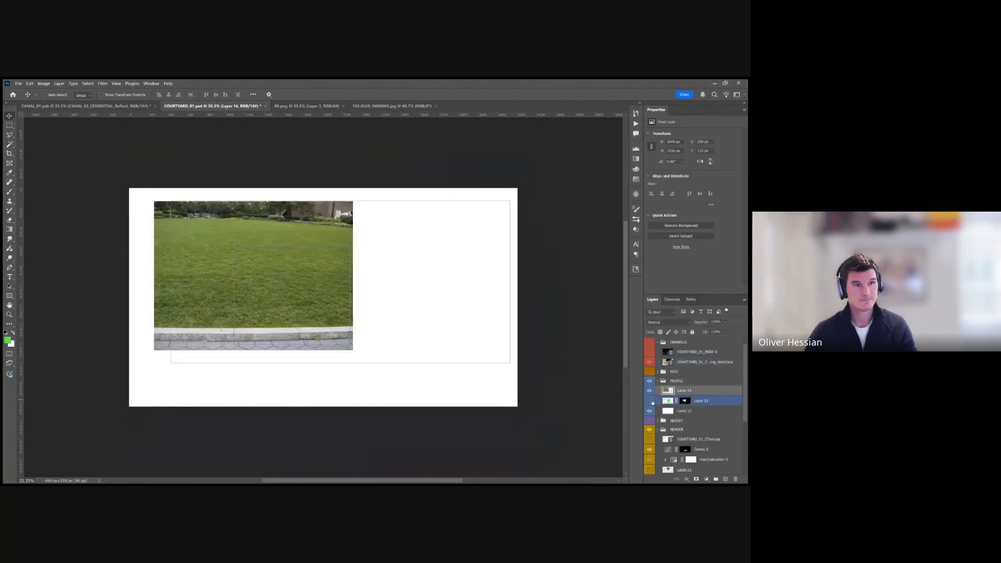
left_click(649, 411)
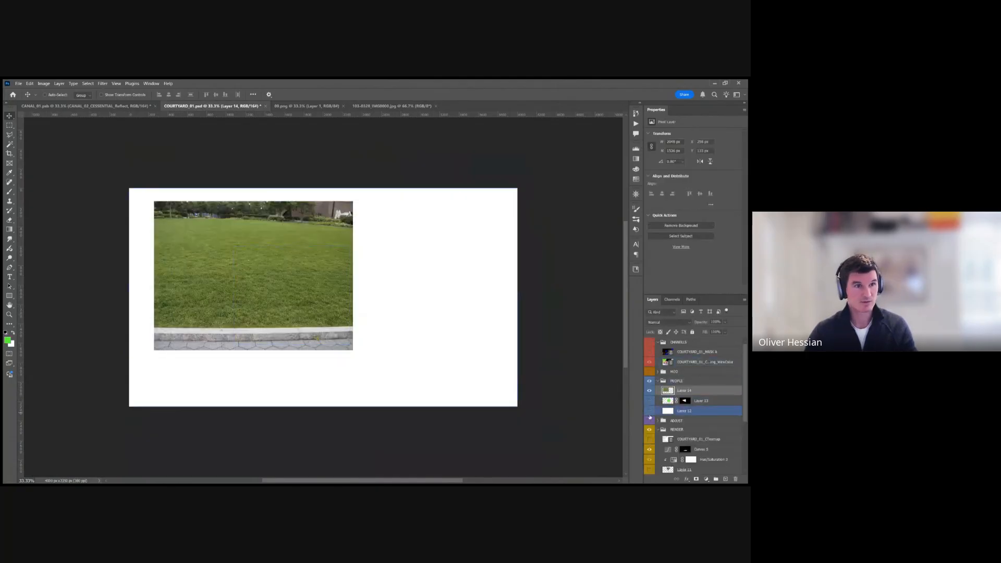
Enlarge the lawn photo and position it over the lower courtyard area, reaching the image's right edge.
left_click_drag(324, 301, 325, 389)
key("ctrl+t")
left_click_drag(388, 446, 503, 531)
left_click_drag(399, 368, 405, 356)
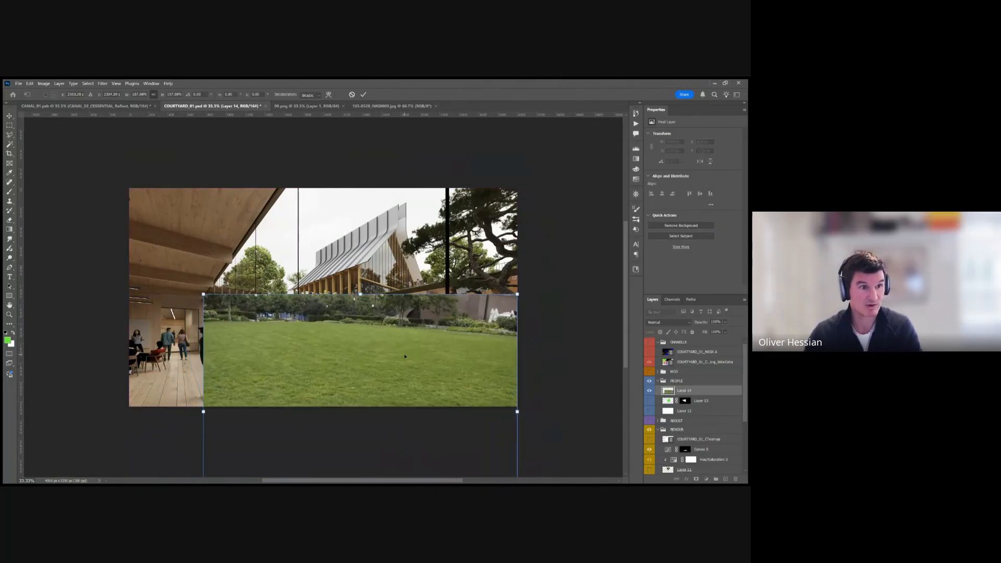
key("Return")
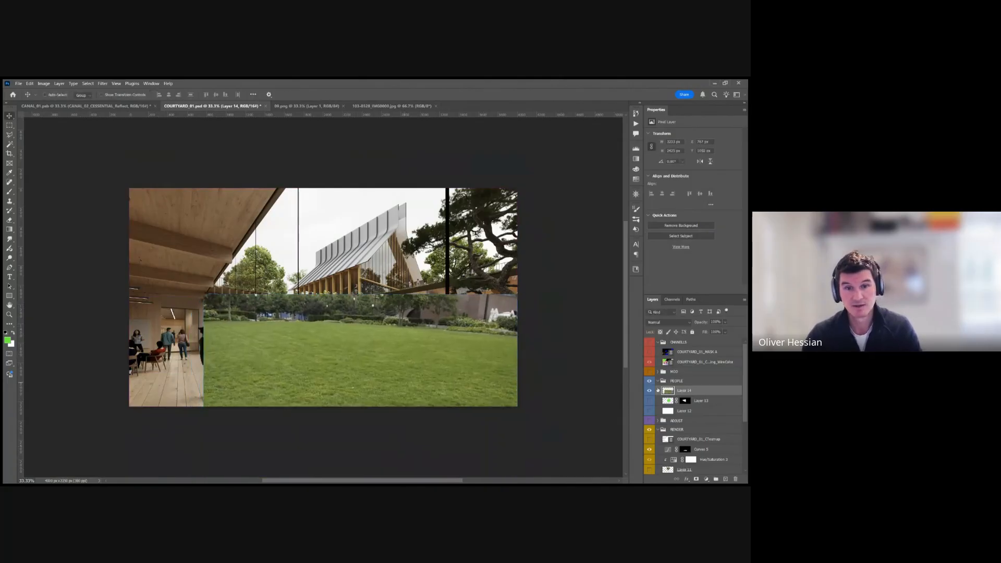
Add a layer mask to the lawn photo and fill it with black to hide the grass.
left_click(697, 480)
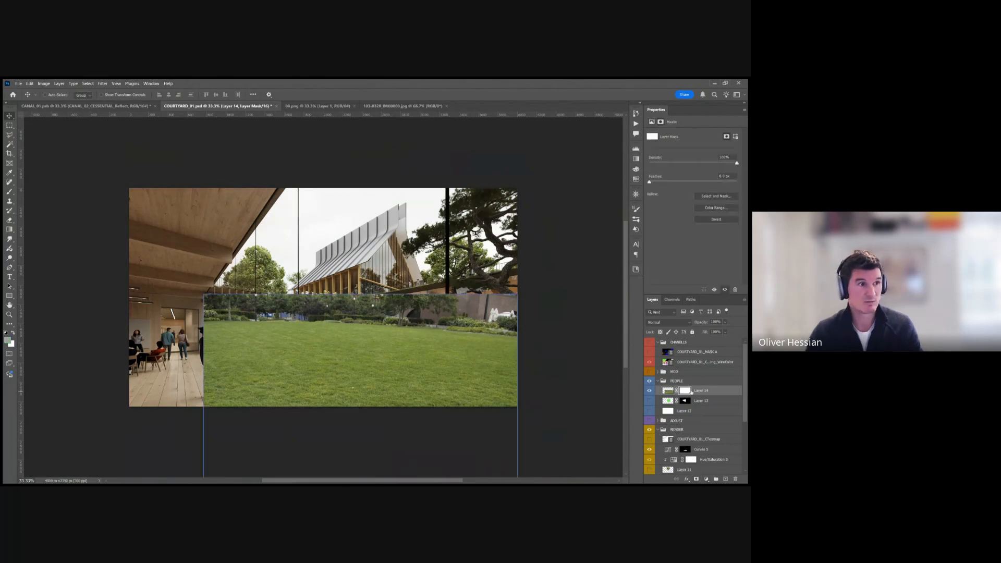
left_click(7, 332)
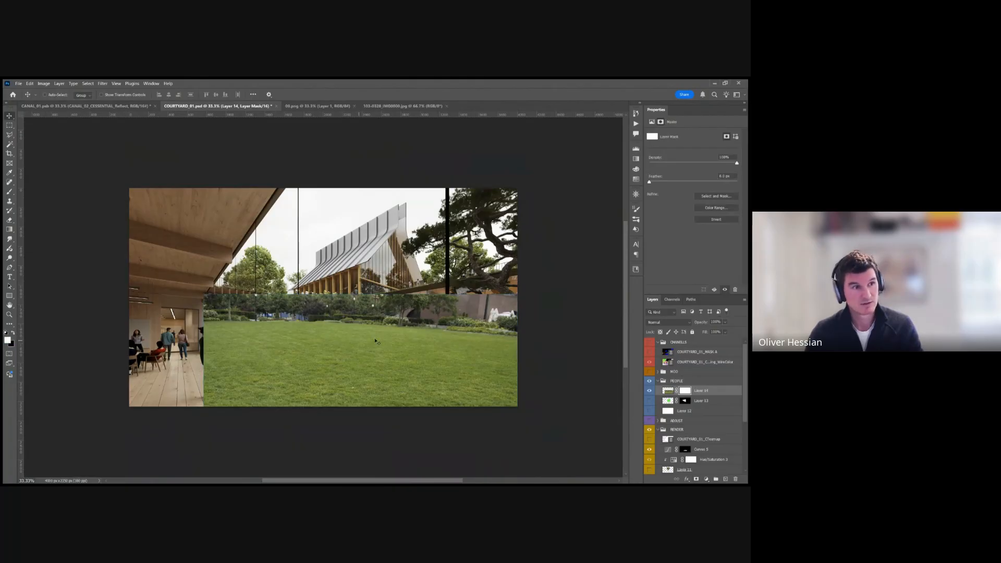
key("x")
key("i")
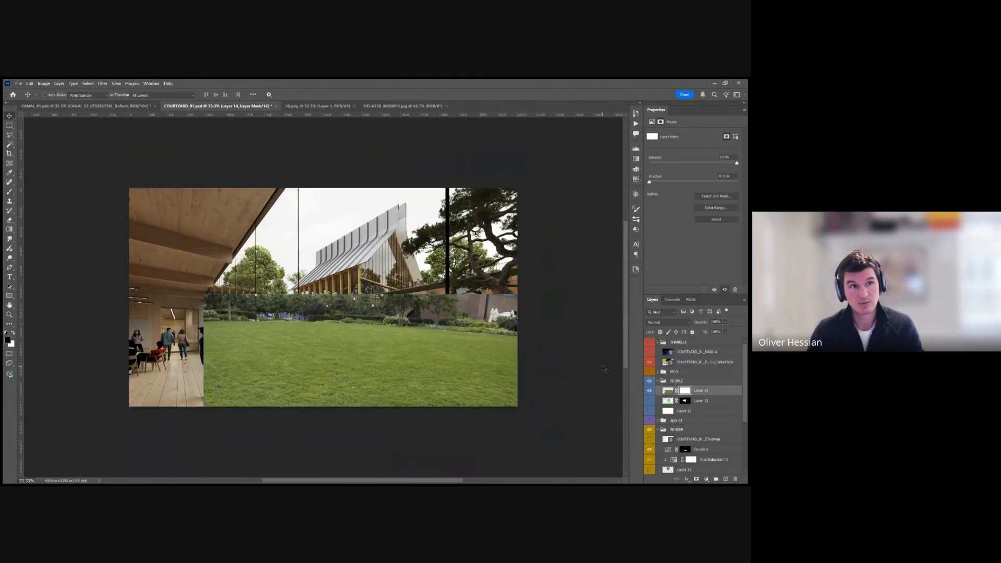
key("v")
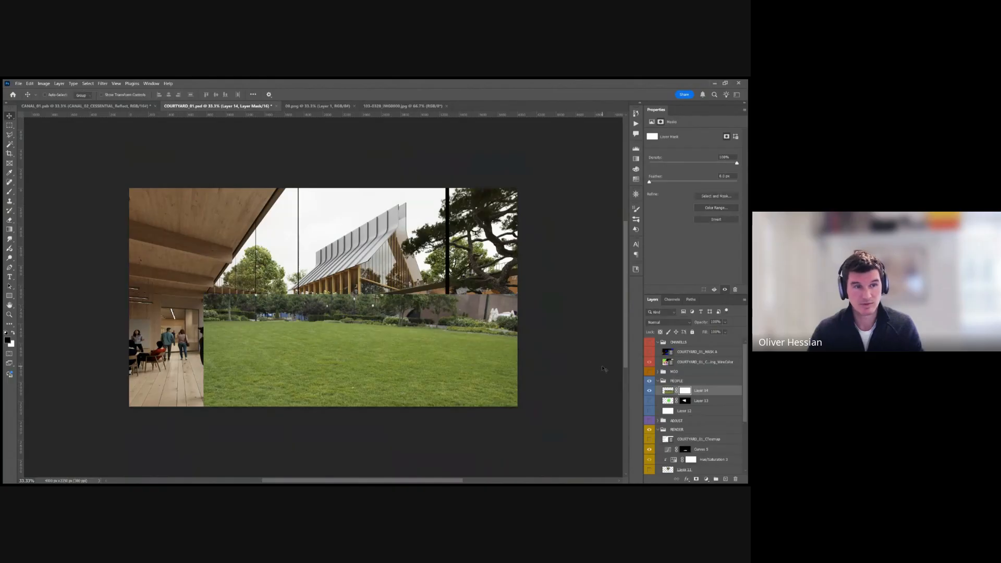
key("alt+BackSpace")
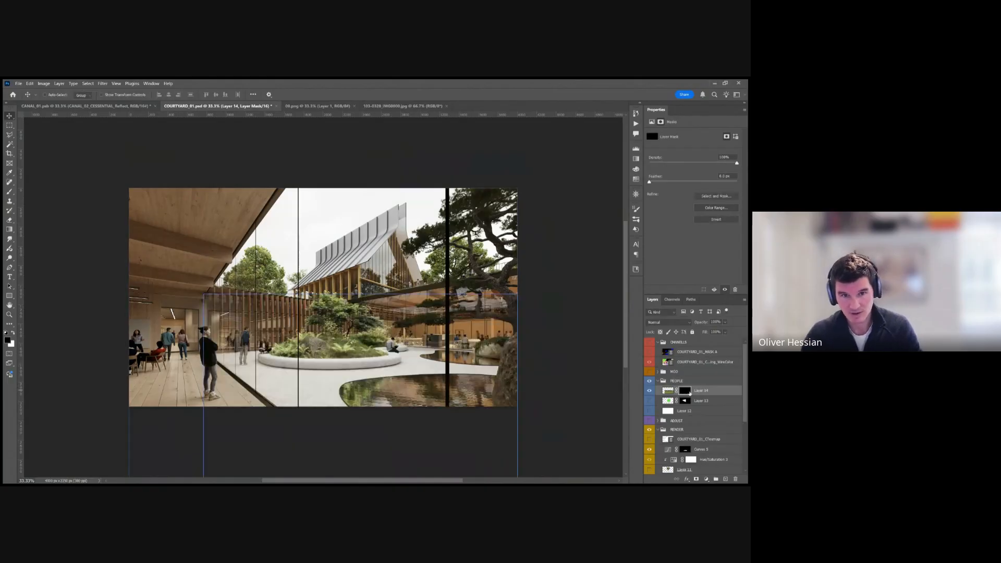
Paint white on the lawn layer's mask to reveal grass over the courtyard paving around the planter.
key("b")
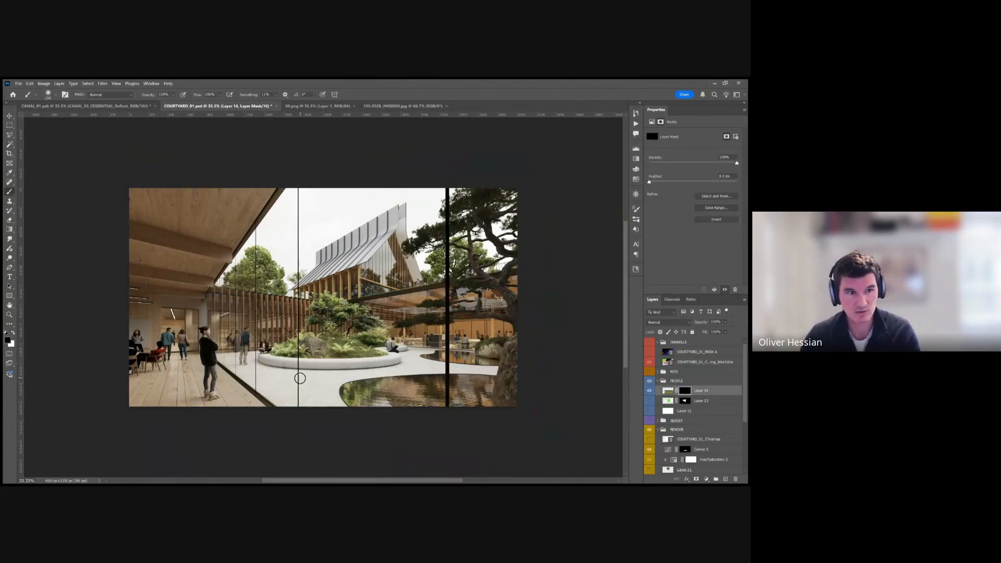
key("x")
mouse_move(304, 391)
left_mouse_down()
mouse_move(330, 377)
mouse_move(294, 377)
mouse_move(419, 367)
mouse_move(368, 374)
mouse_move(420, 351)
mouse_move(423, 363)
mouse_move(497, 368)
mouse_move(402, 370)
mouse_move(495, 369)
mouse_move(425, 367)
mouse_move(417, 354)
mouse_move(434, 350)
mouse_move(419, 348)
mouse_move(359, 376)
mouse_move(281, 376)
mouse_move(340, 375)
mouse_move(220, 355)
mouse_move(252, 355)
mouse_move(233, 361)
mouse_move(278, 371)
mouse_move(225, 359)
mouse_move(306, 417)
mouse_move(249, 377)
mouse_move(280, 415)
mouse_move(233, 360)
mouse_move(305, 400)
mouse_move(345, 380)
left_mouse_up()
key("bracketright")
key("bracketright")
key("bracketright")
key("bracketright")
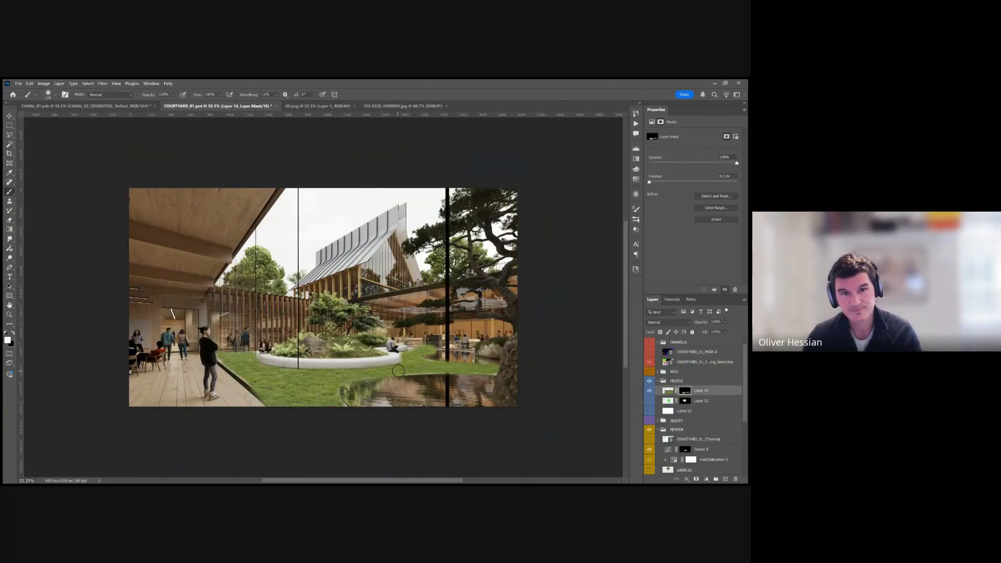
Select the pond and the floor-edge strip by colour with the Magic Wand, using the temporarily shown CHANNELS group.
left_click(649, 343)
key("w")
left_click(454, 355)
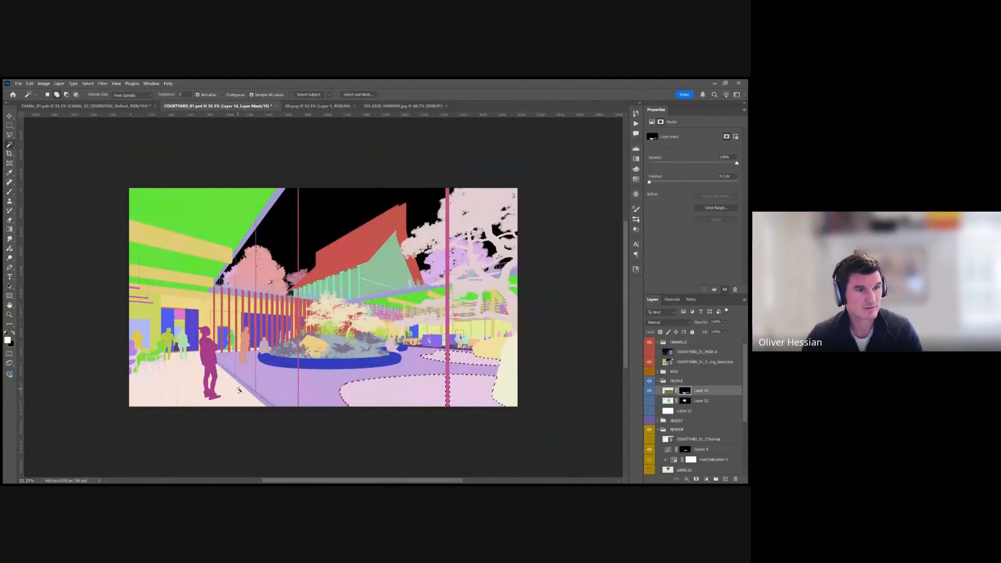
left_click(234, 392, "shift")
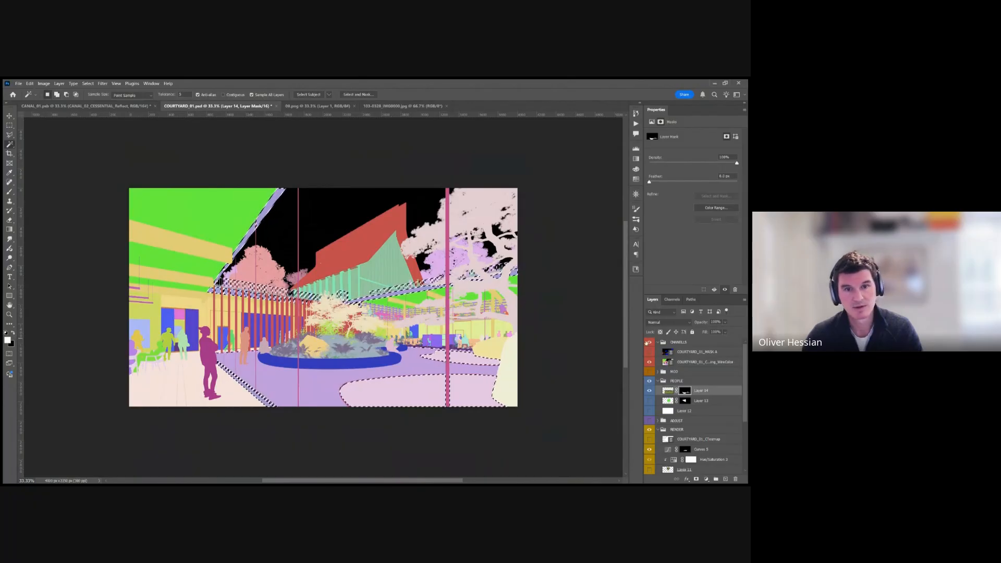
left_click(649, 343)
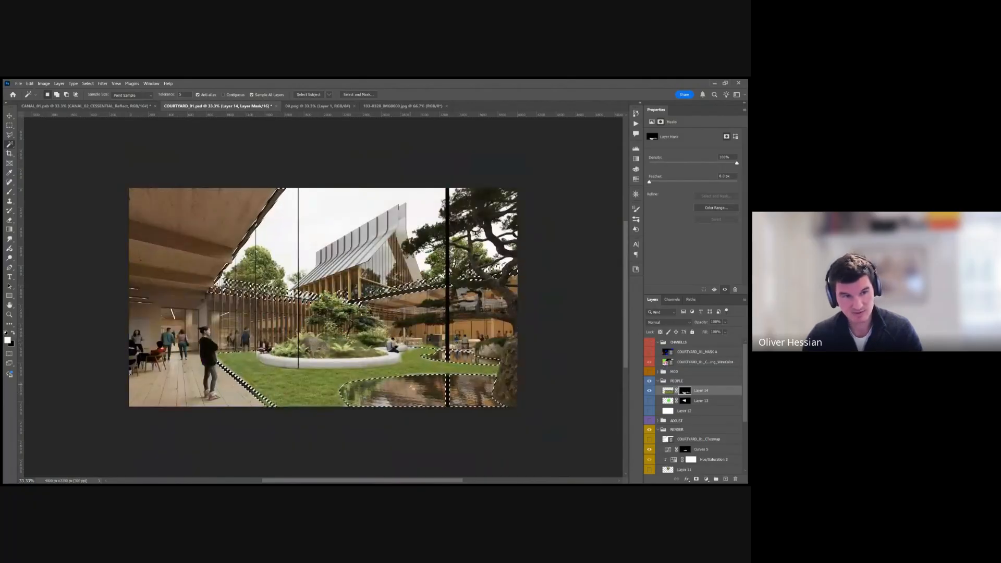
Paint black on the lawn mask within the selection to clean the grass off the pond and floor edge, and deselect.
key("b")
key("x")
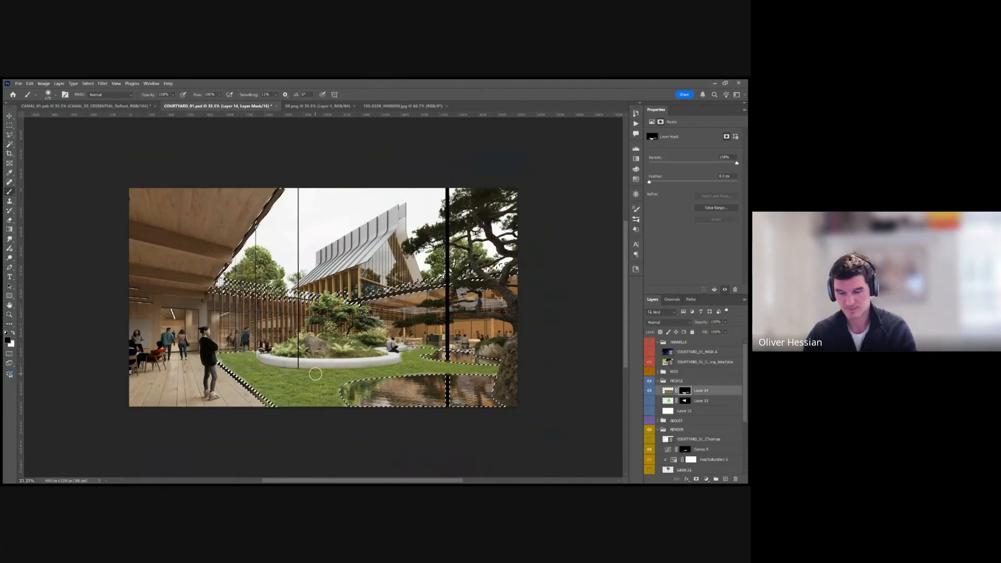
key("bracketright")
key("bracketright")
key("bracketright")
key("bracketright")
mouse_move(379, 385)
left_mouse_down()
mouse_move(344, 391)
mouse_move(449, 388)
mouse_move(369, 399)
left_mouse_up()
left_click_drag(430, 352, 478, 358)
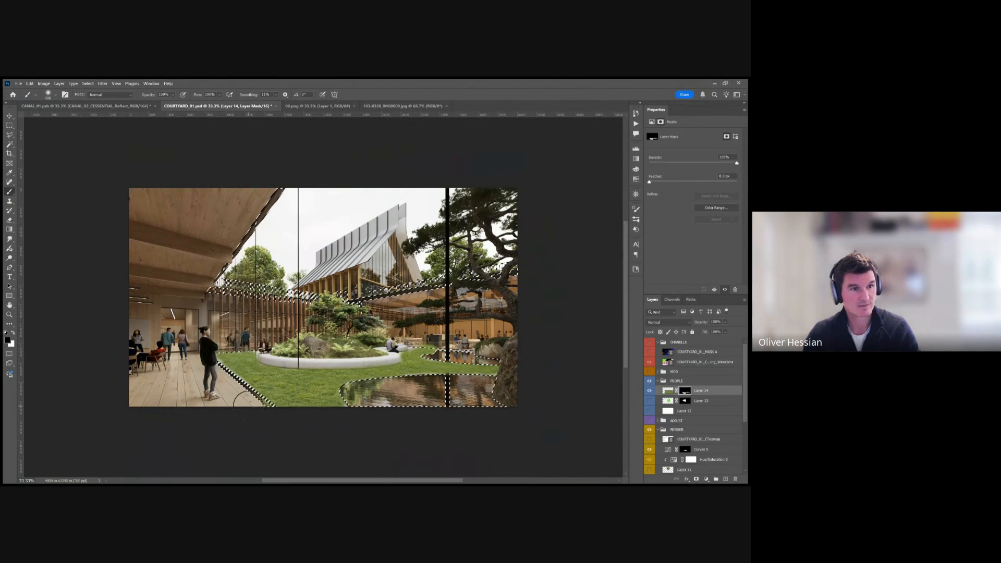
key("ctrl+d")
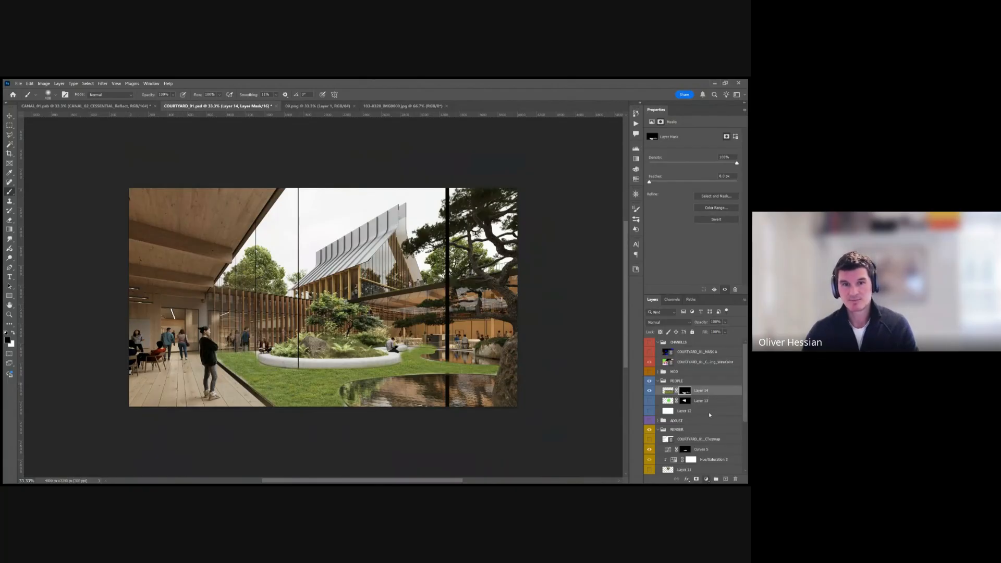
Clip a Hue/Saturation adjustment to the lawn layer and lower its hue and saturation to mute the grass.
left_click(717, 403)
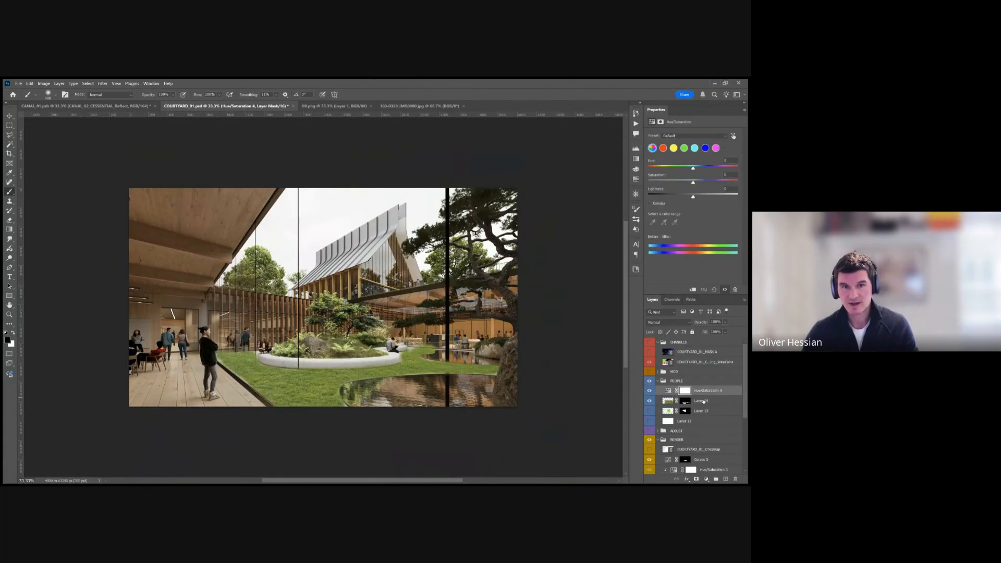
key("ctrl+0")
left_click(711, 395, "alt")
left_click_drag(691, 168, 689, 168)
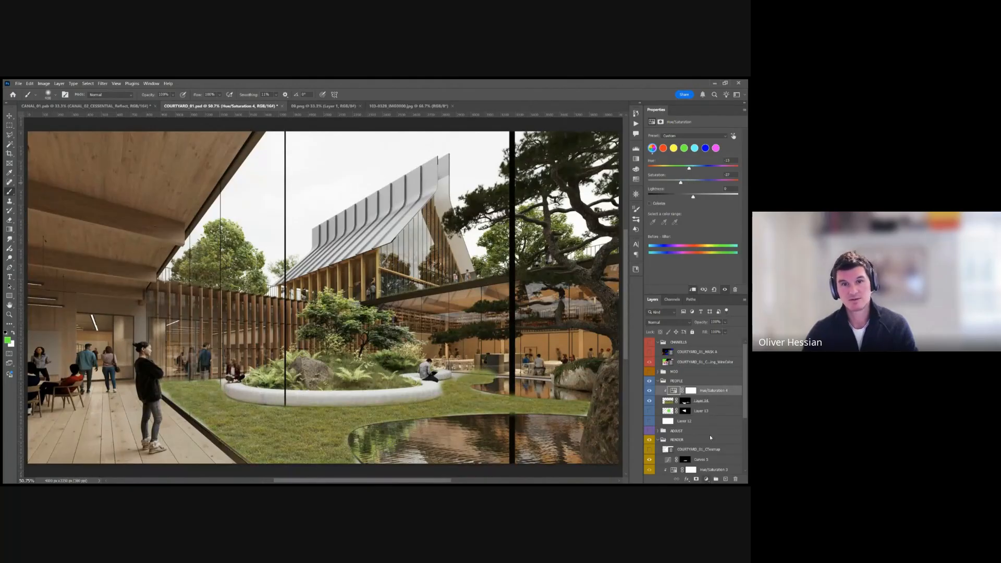
Add a Curves adjustment above the Hue/Saturation layer and clip it to the lawn layer.
key("ctrl+m")
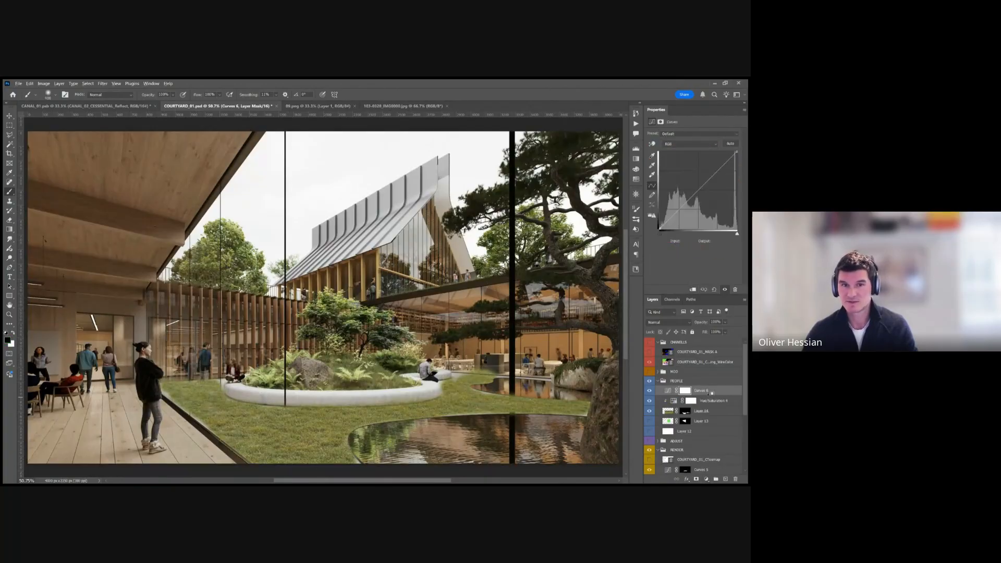
left_click(692, 289)
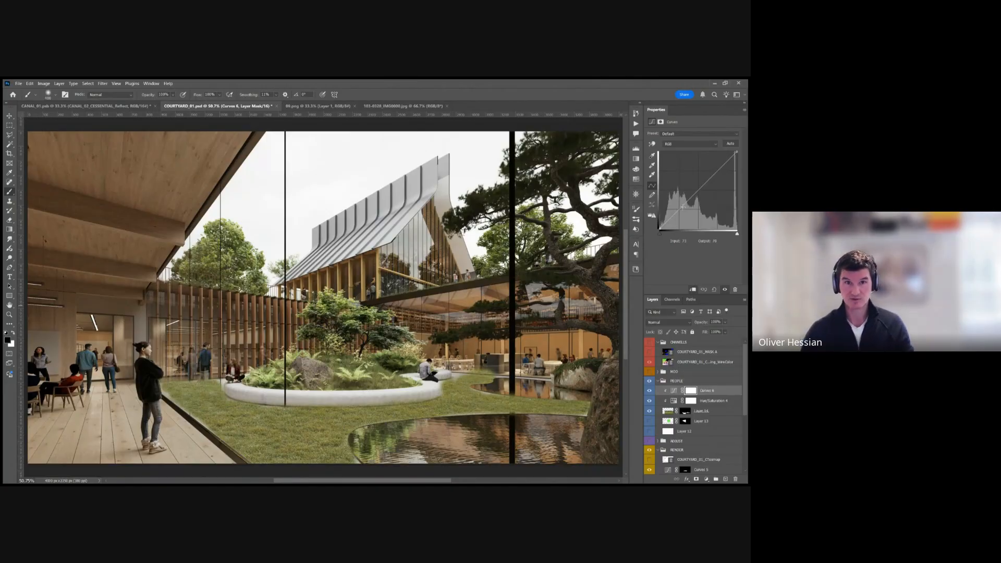
Shape the clipped Curves adjustment with a lowered shadow point and a raised highlight point to add contrast to the grass.
key("ctrl+minus")
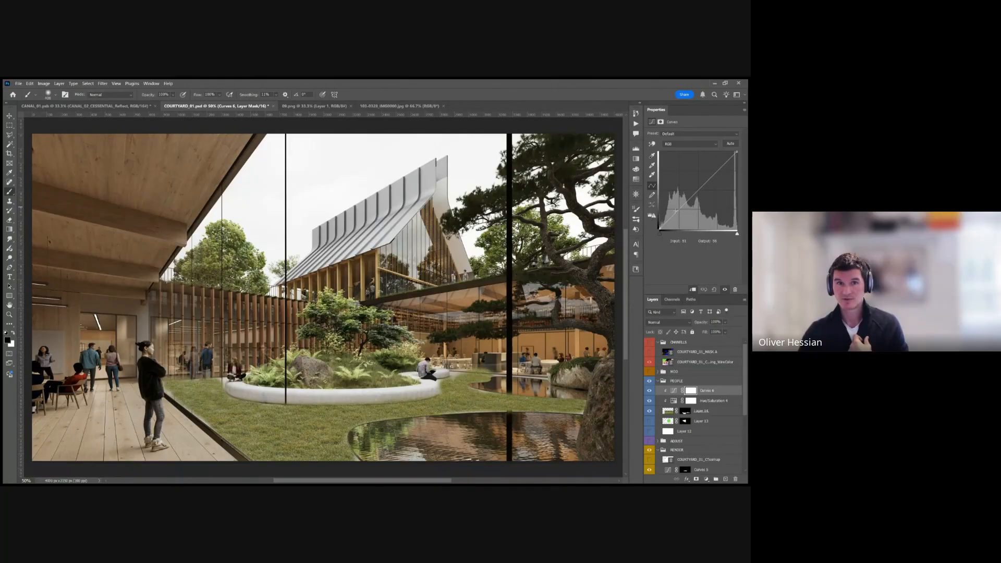
left_click_drag(676, 214, 677, 215)
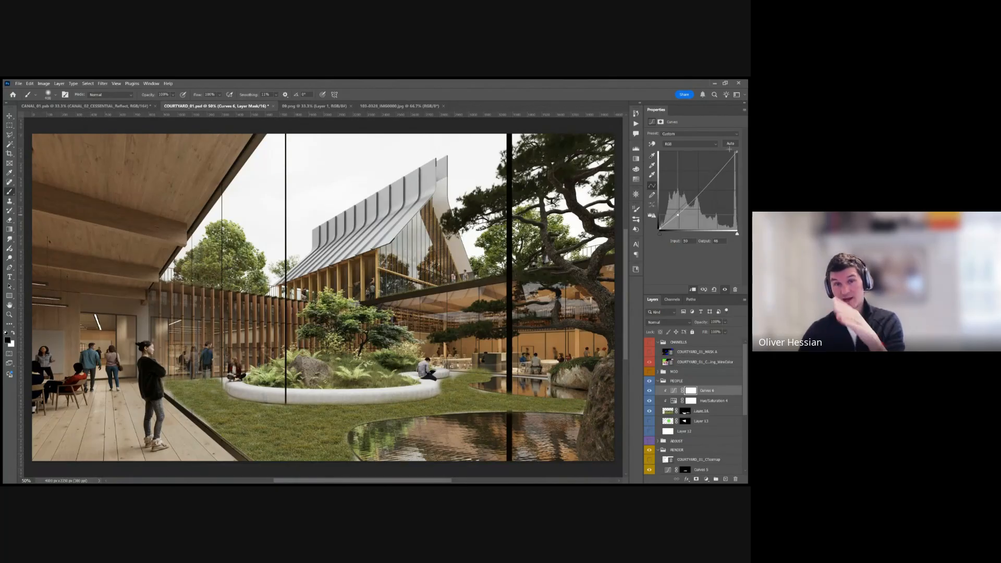
left_click_drag(716, 172, 716, 167)
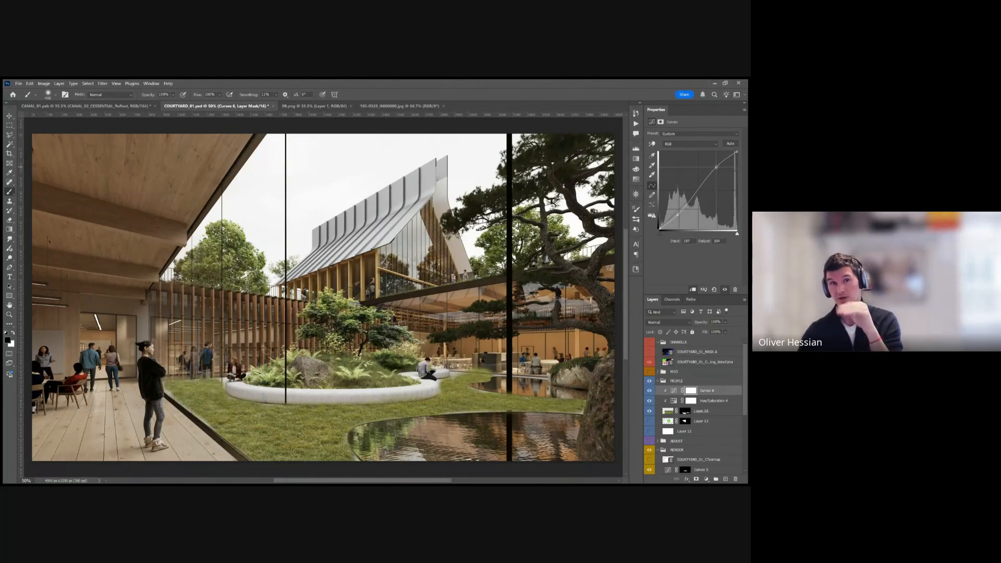
left_click(677, 216)
left_click_drag(677, 215, 680, 214)
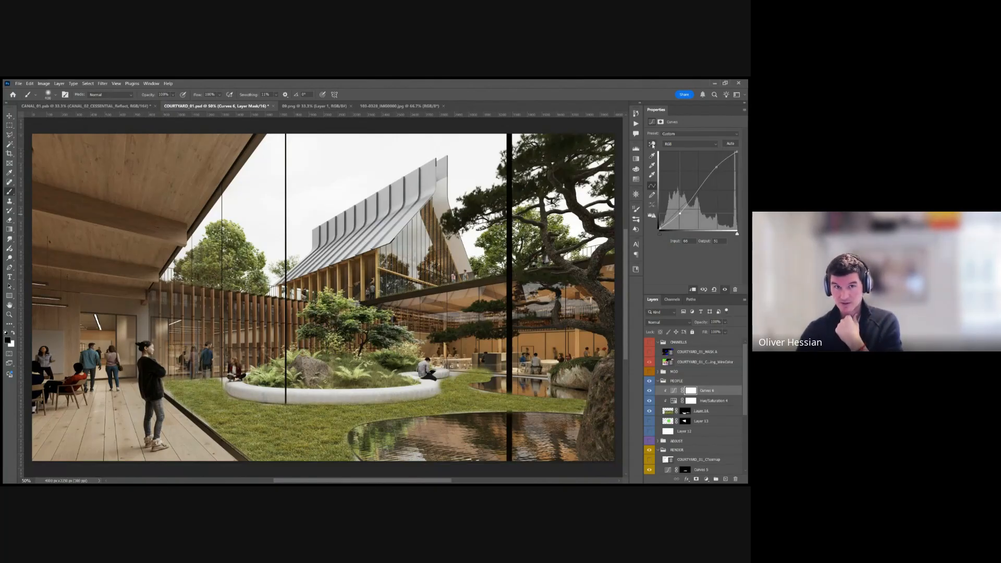
Try the Curves on-image adjustment tool on the building's roof, raising and lowering the highlight point, and leave the tool.
left_click(652, 144)
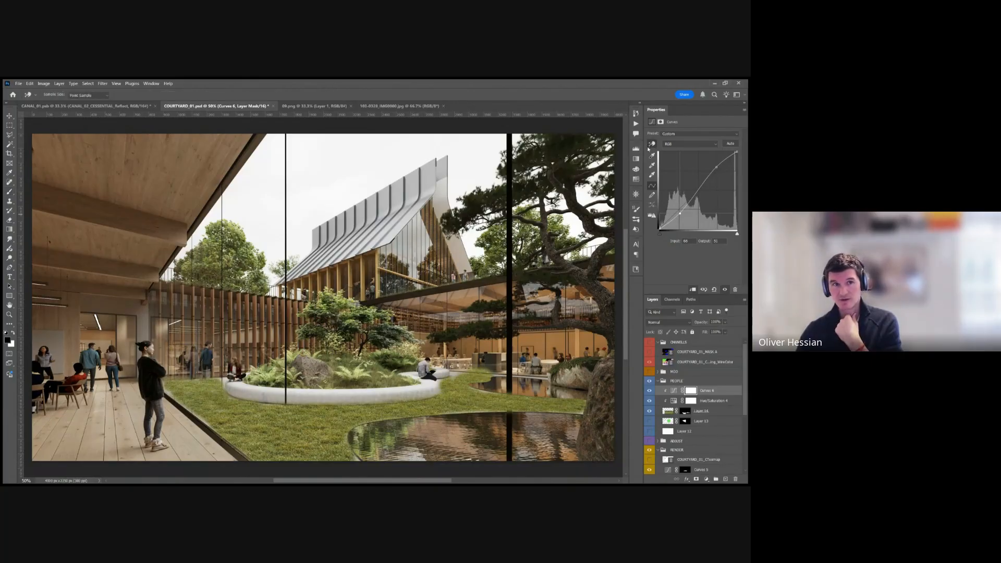
left_click(417, 214)
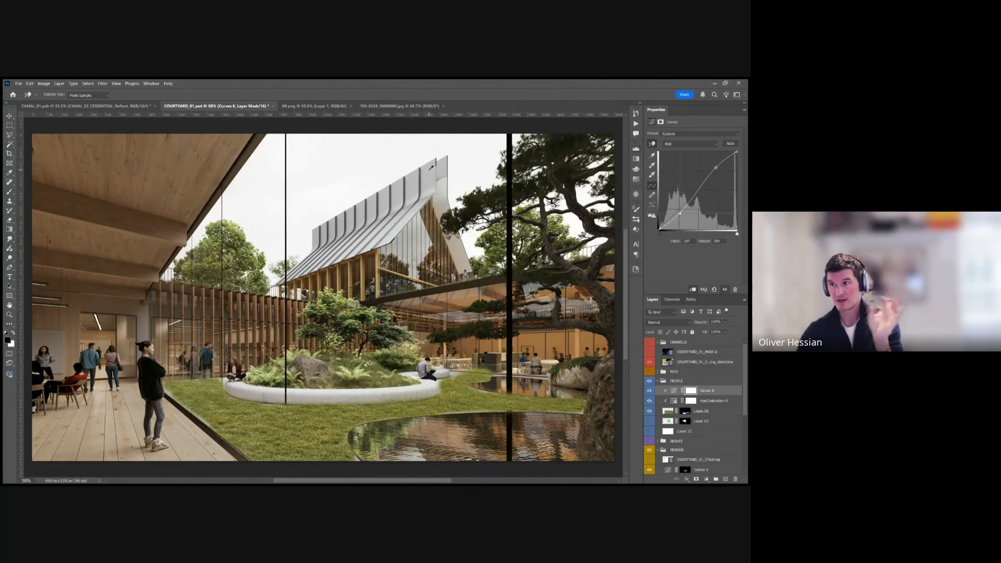
left_click_drag(431, 167, 432, 160)
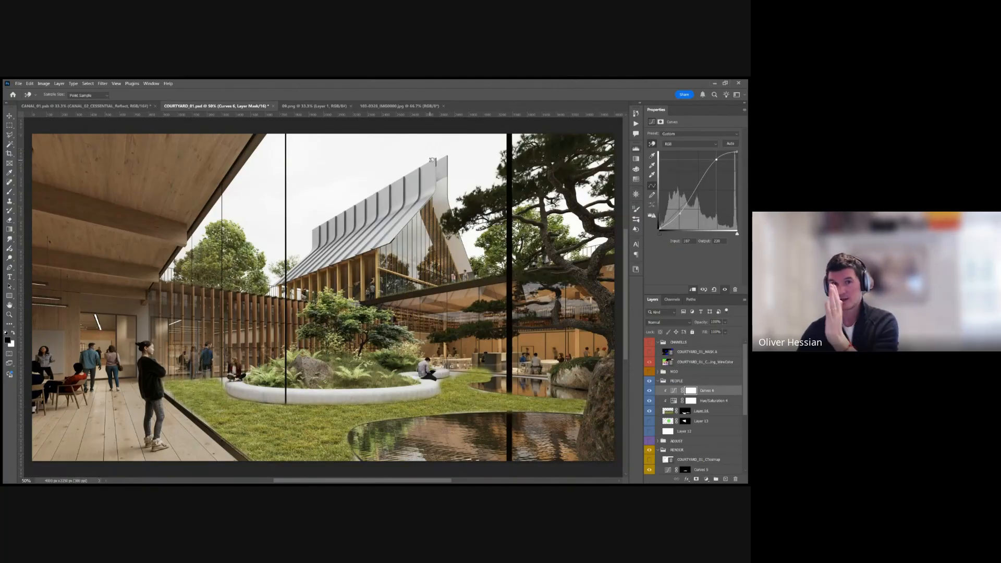
mouse_move(432, 159)
left_mouse_down()
mouse_move(430, 150)
mouse_move(428, 168)
left_mouse_up()
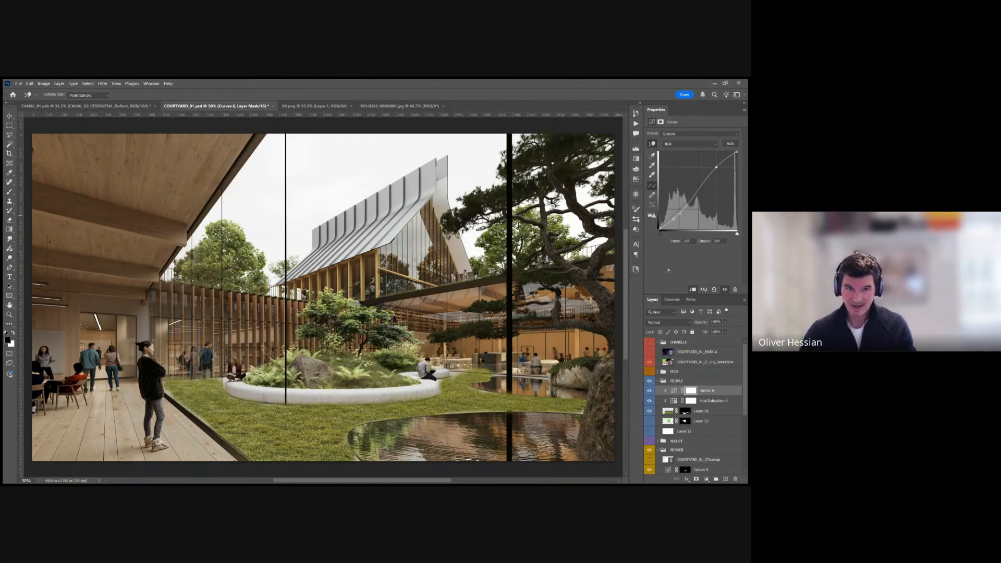
key("v")
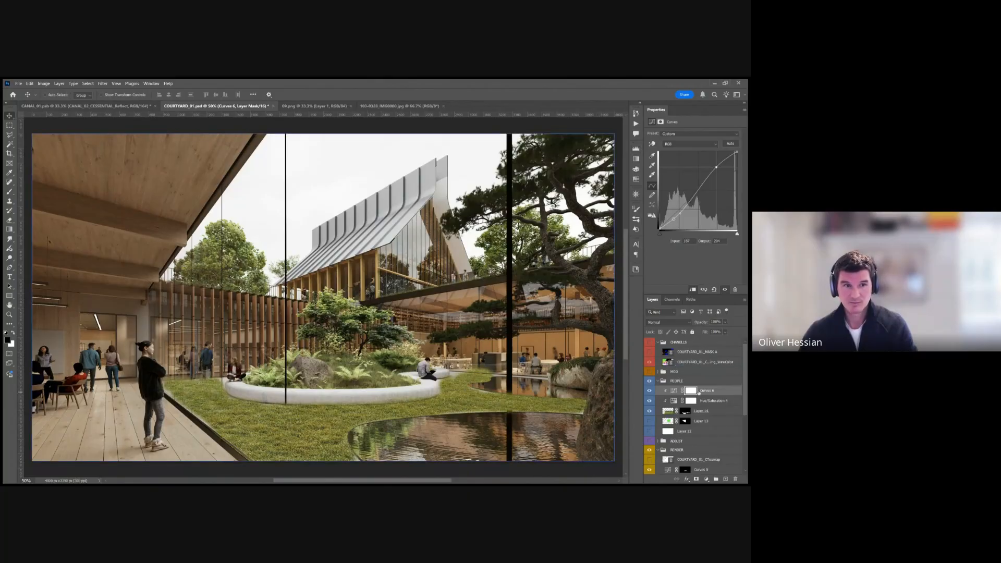
Lower the highlight and shadow points of the clipped Curves adjustment to darken the grass.
left_click(674, 390)
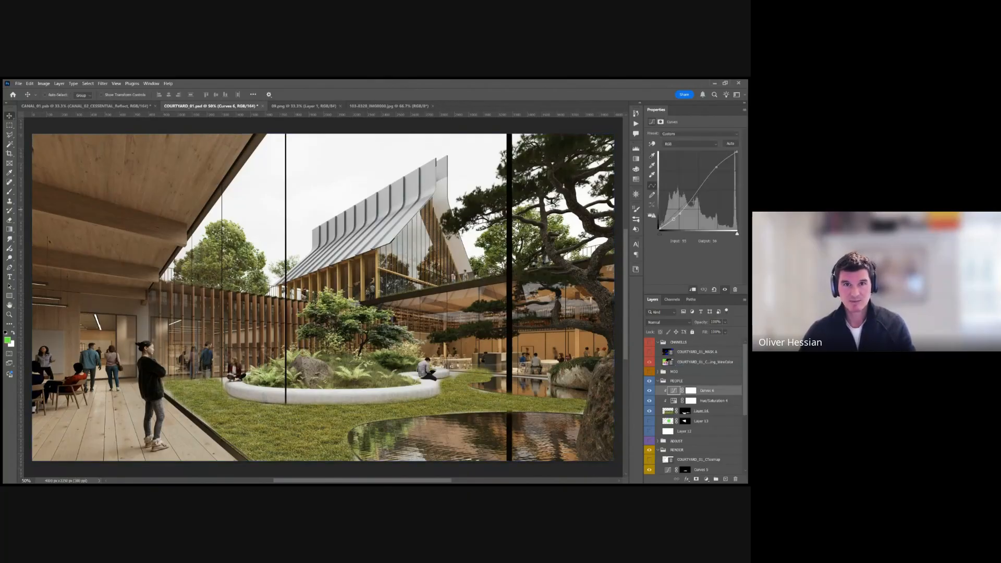
left_click_drag(714, 167, 720, 172)
left_click_drag(681, 213, 682, 220)
Paint black at 30% brush opacity on the Curves mask along the far part of the lawn around the planter.
left_click(690, 391)
key("b")
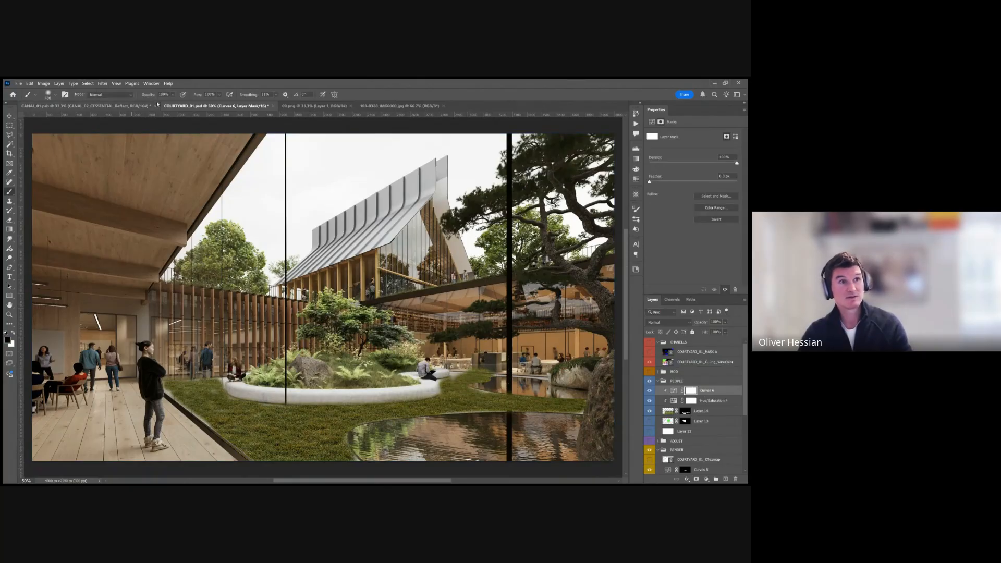
key("3")
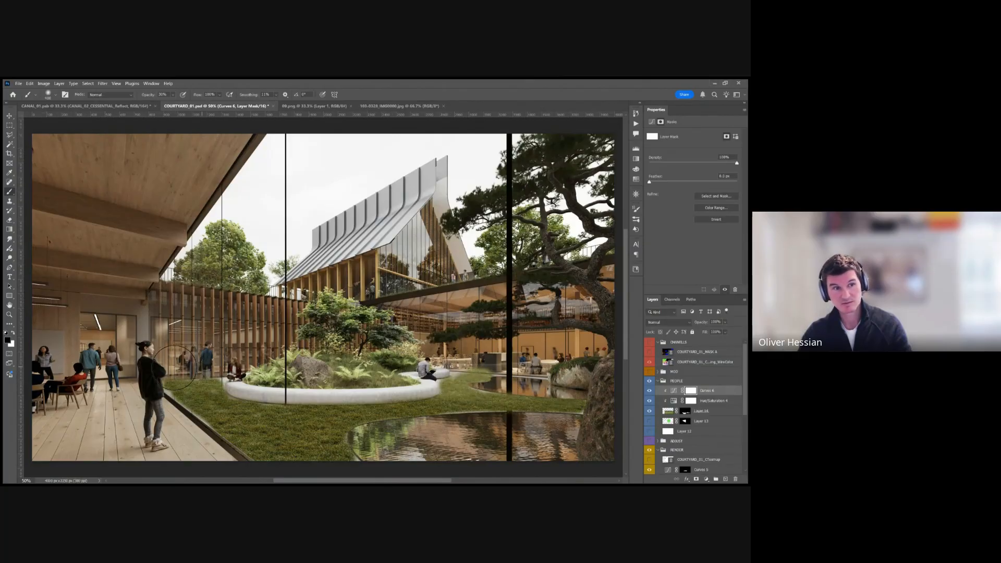
mouse_move(252, 368)
left_mouse_down()
mouse_move(281, 380)
mouse_move(301, 369)
left_mouse_up()
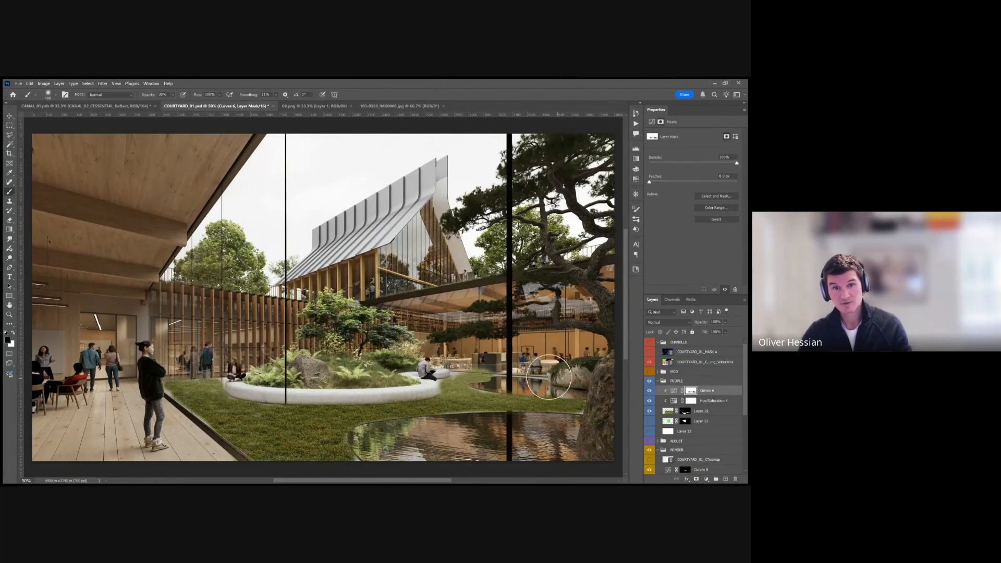
View the Curves mask on its own and add more soft black strokes between the planter and the far pond.
left_click(692, 392, "alt")
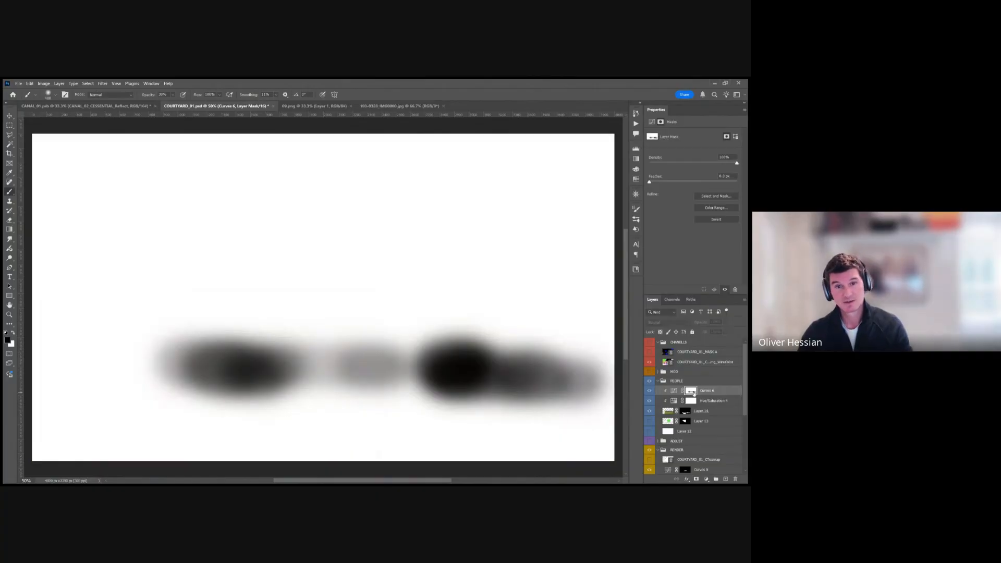
left_click(692, 392, "alt")
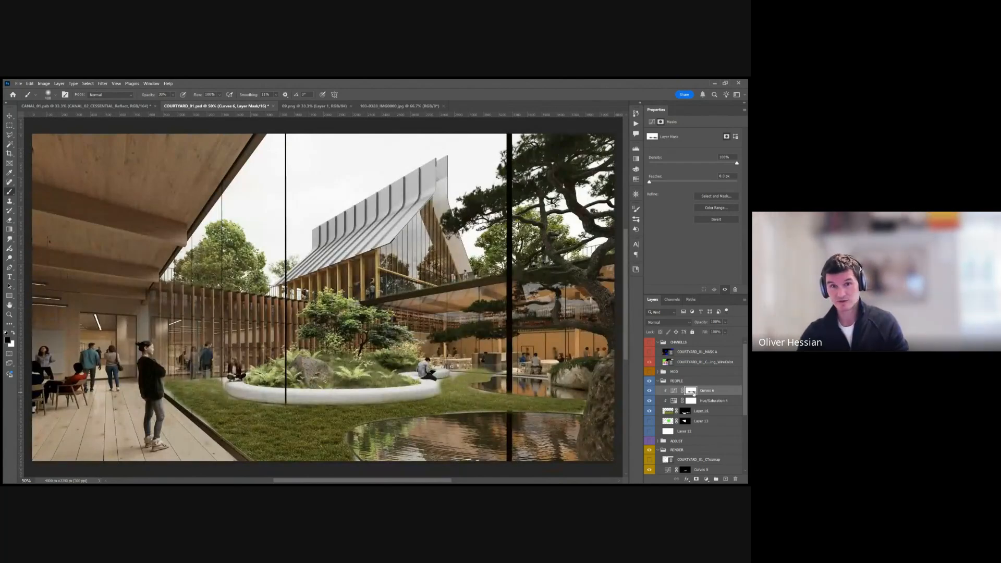
left_click(693, 392, "alt")
mouse_move(389, 396)
left_mouse_down()
mouse_move(438, 362)
mouse_move(584, 373)
left_mouse_up()
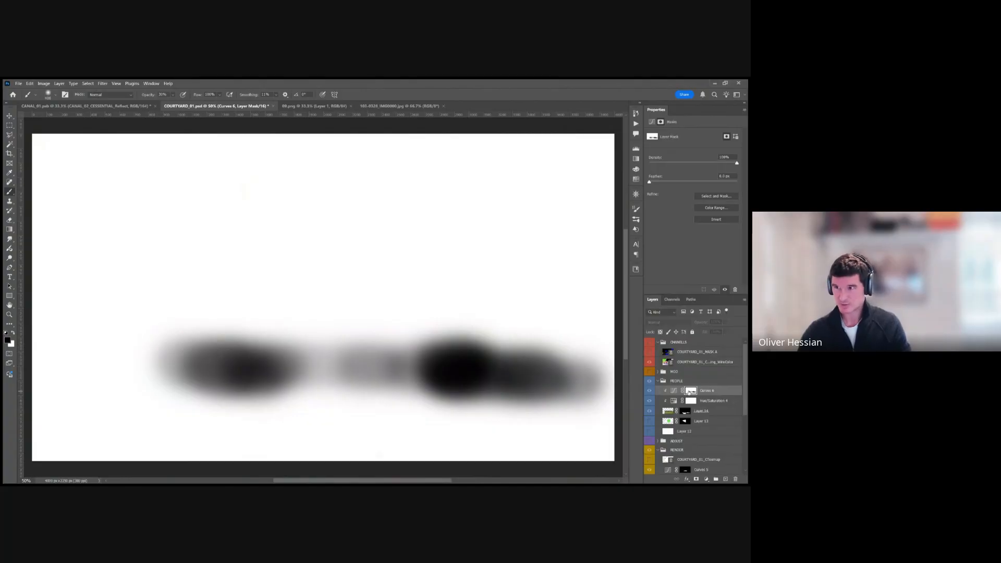
left_click(689, 391, "alt")
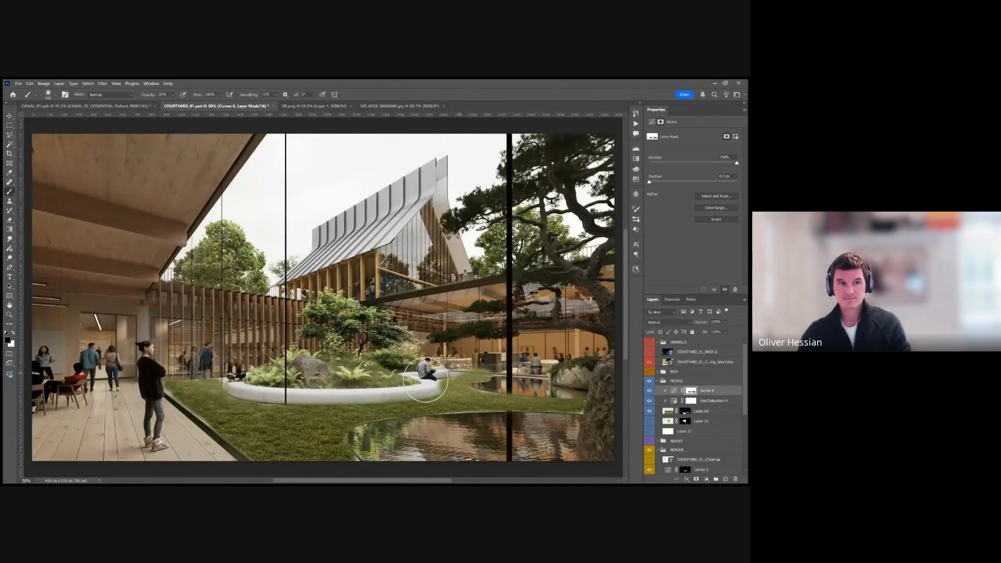
Lower the shadow and highlight points of the Curves adjustment further to deepen the foreground grass, and reselect its mask.
left_click(673, 390)
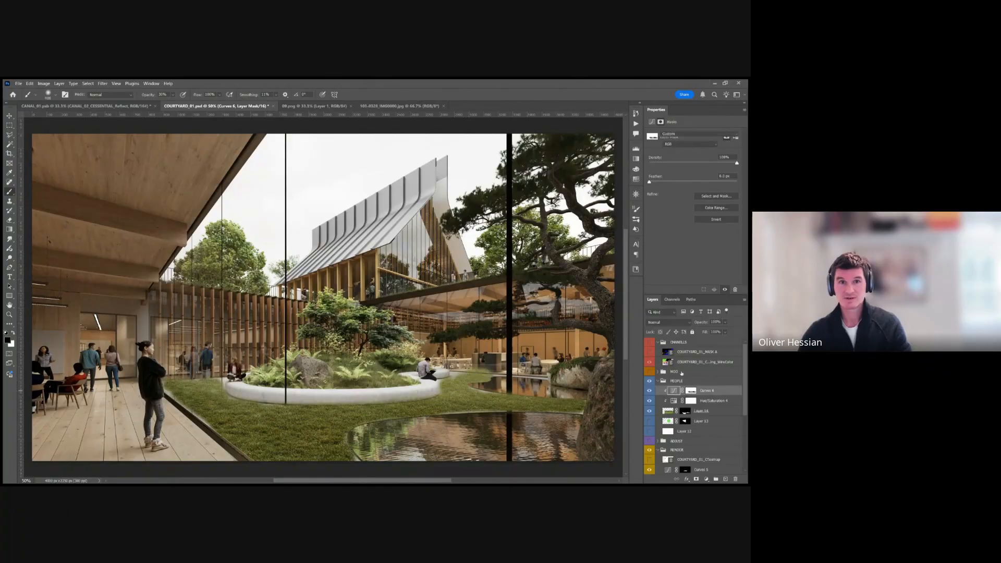
left_click_drag(683, 218, 685, 223)
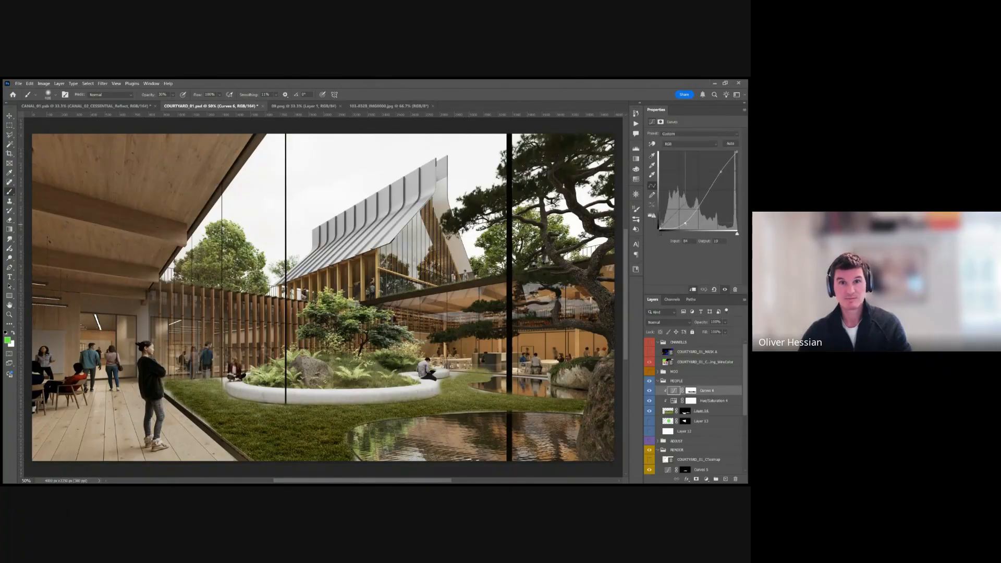
left_click_drag(724, 168, 724, 175)
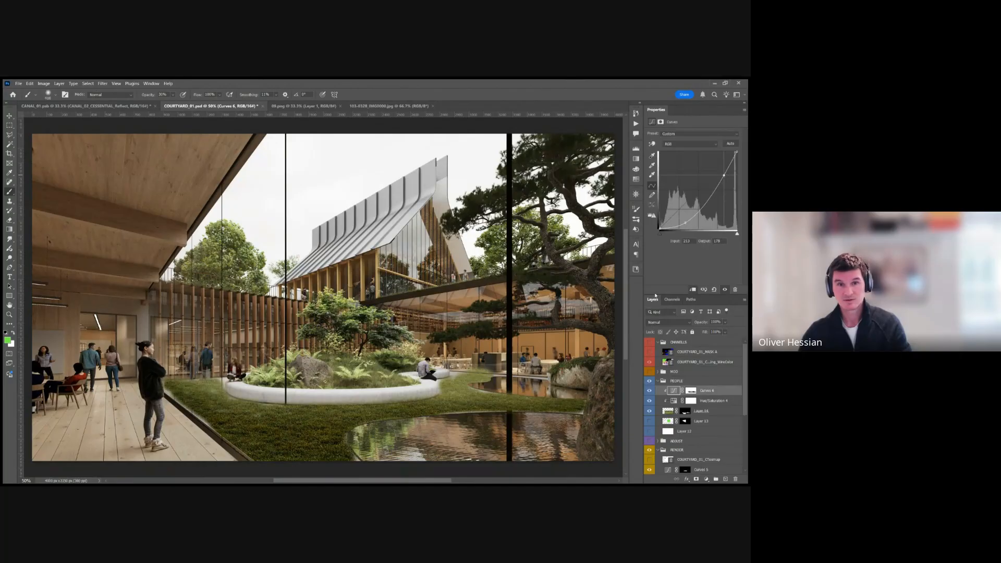
left_click(691, 390)
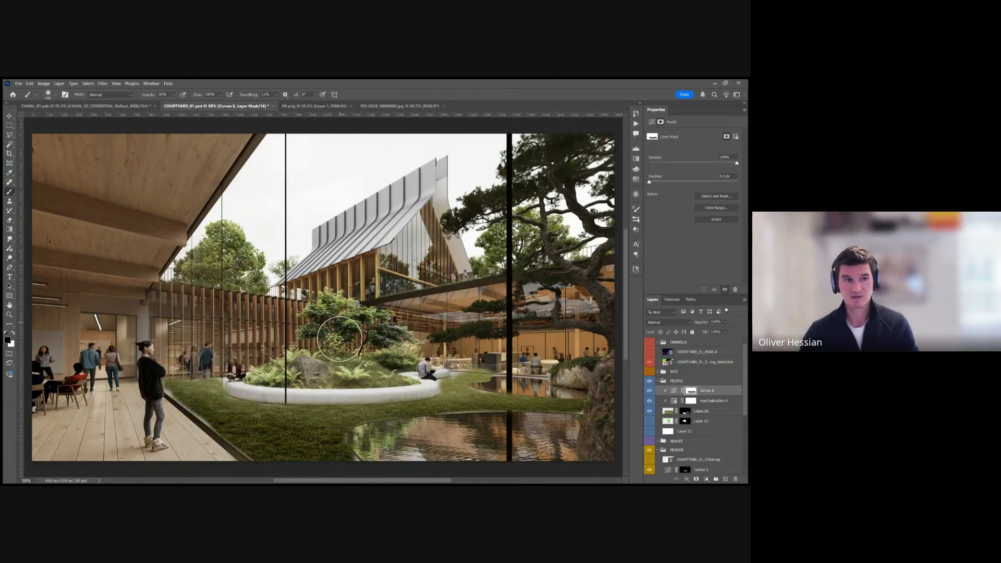
Toggle the visibility of the Curves adjustment and the lawn layer to compare the courtyard with and without them.
scroll(329, 401, "down", 3)
left_click(649, 391)
left_click(650, 391)
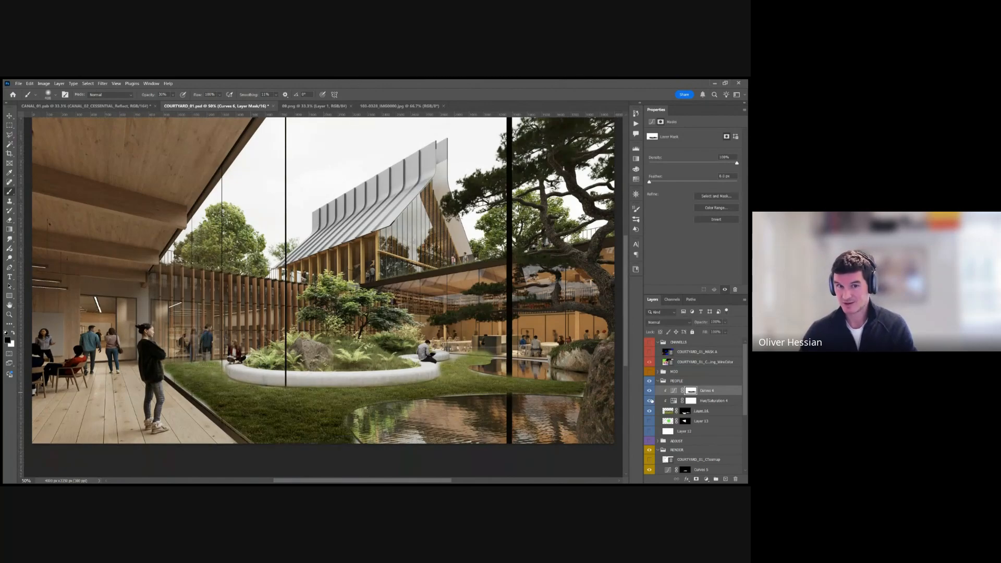
left_click(649, 391)
left_click(650, 392)
left_click(649, 413)
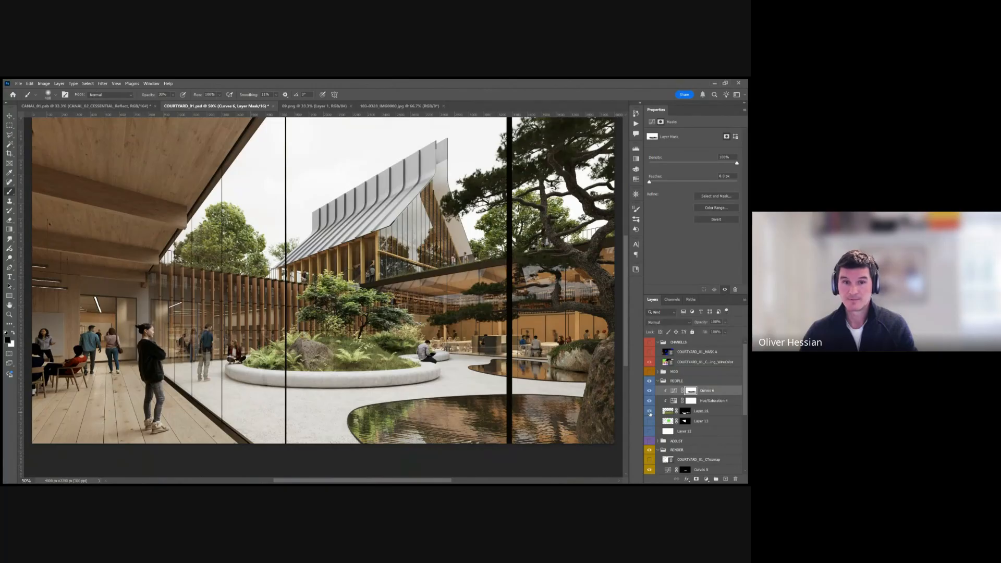
left_click(649, 412)
Temporarily disable the lawn layer's mask and toggle its clipped adjustments to compare the unmasked photo, and re-enable the mask.
left_click(703, 412)
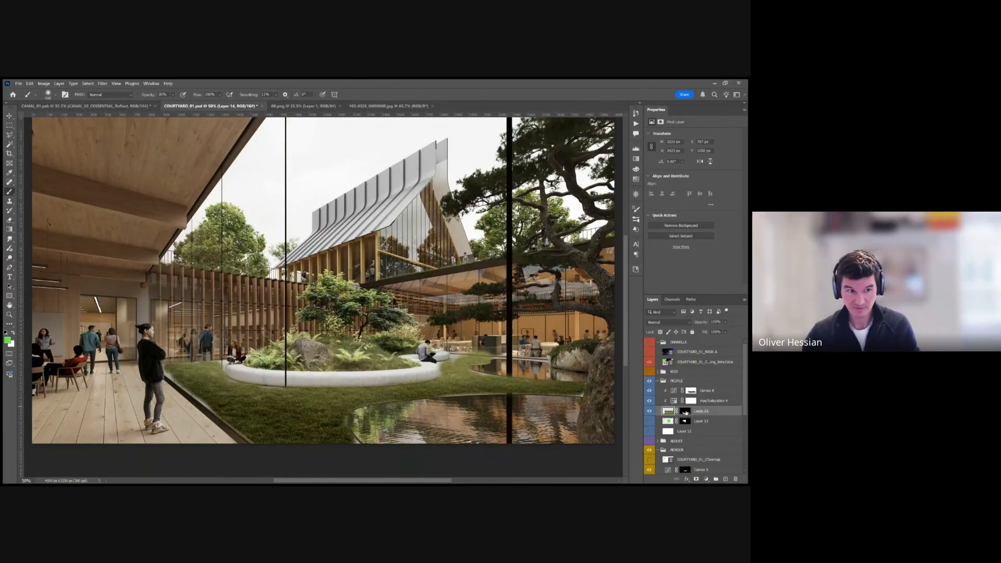
left_click(685, 412, "shift")
left_click(649, 400)
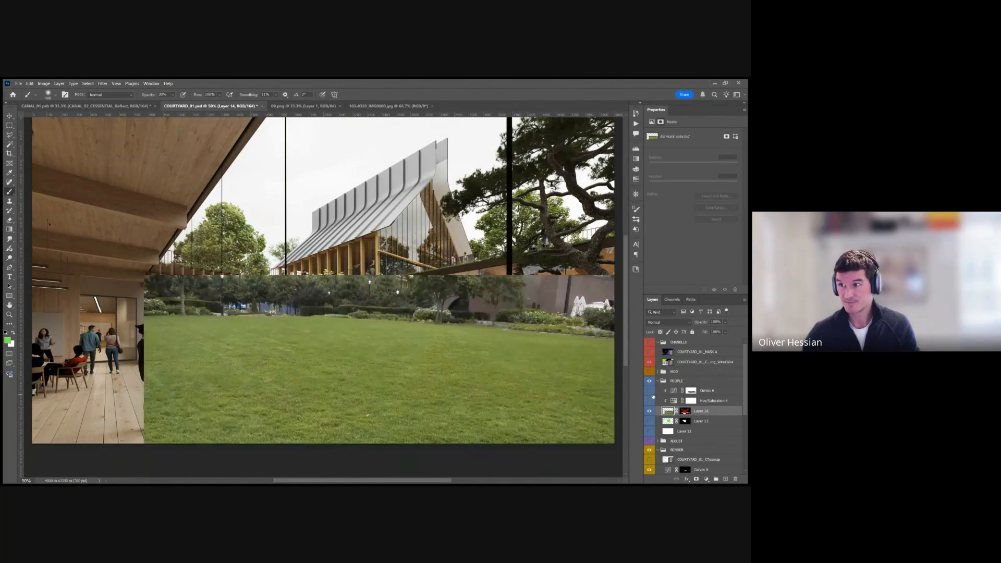
left_click(650, 400)
left_click(686, 412, "shift")
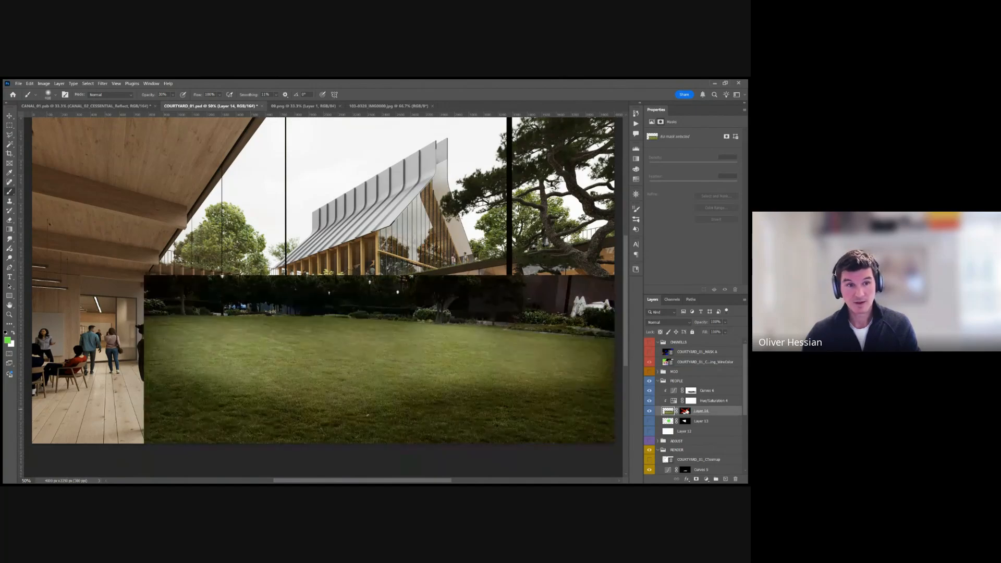